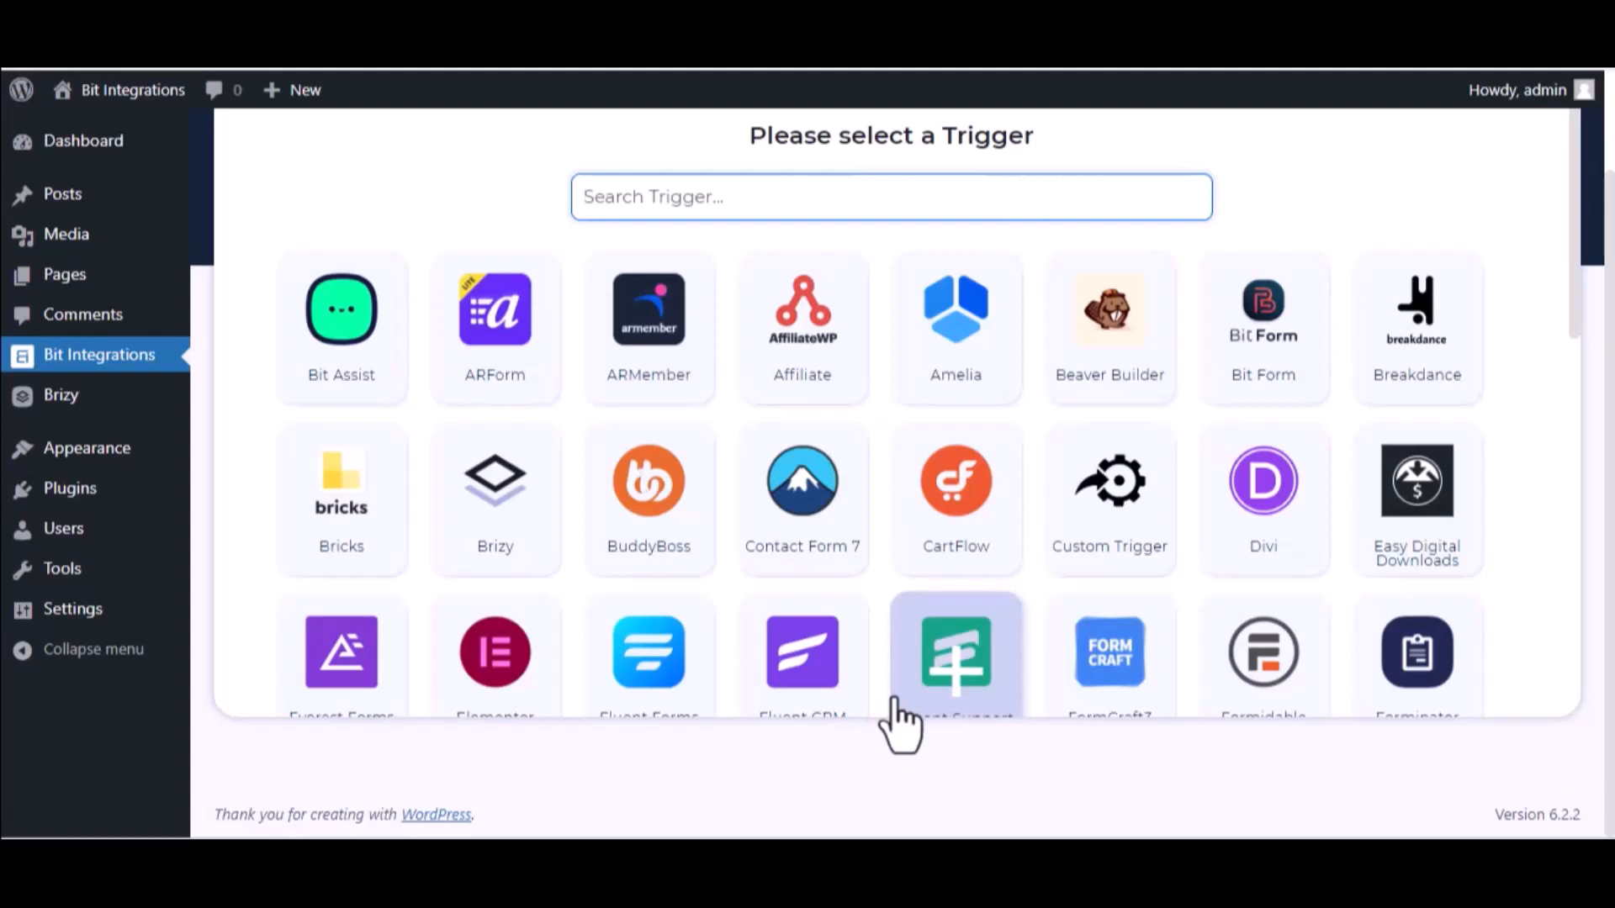
# - Search the triggers for Brizy and select it
pyautogui.write('bri')
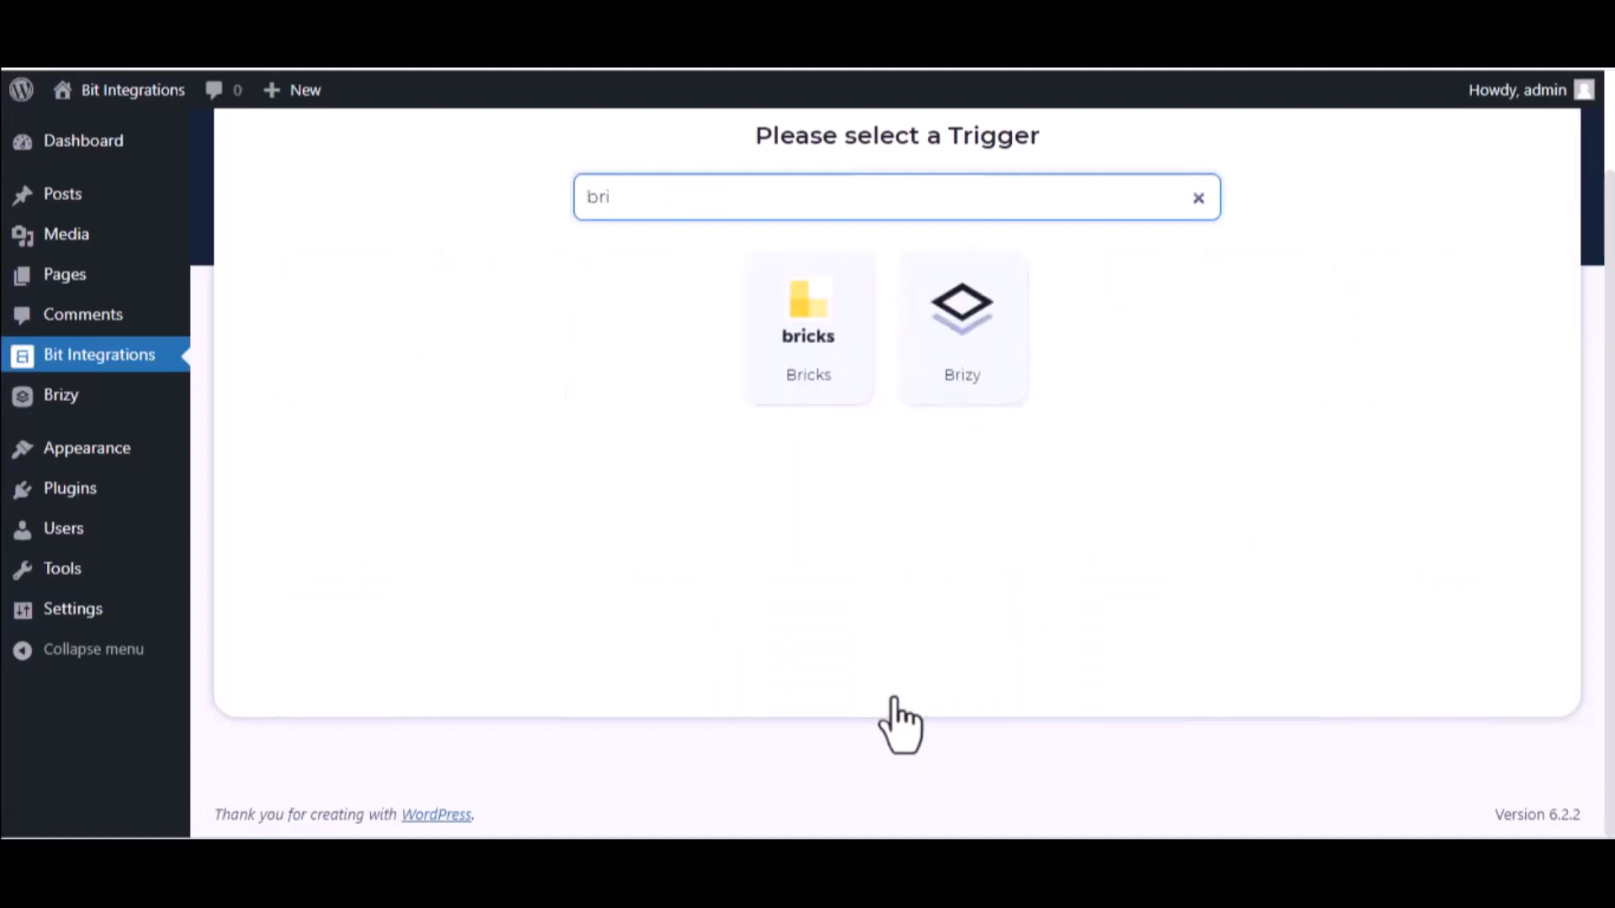
pyautogui.click(942, 385)
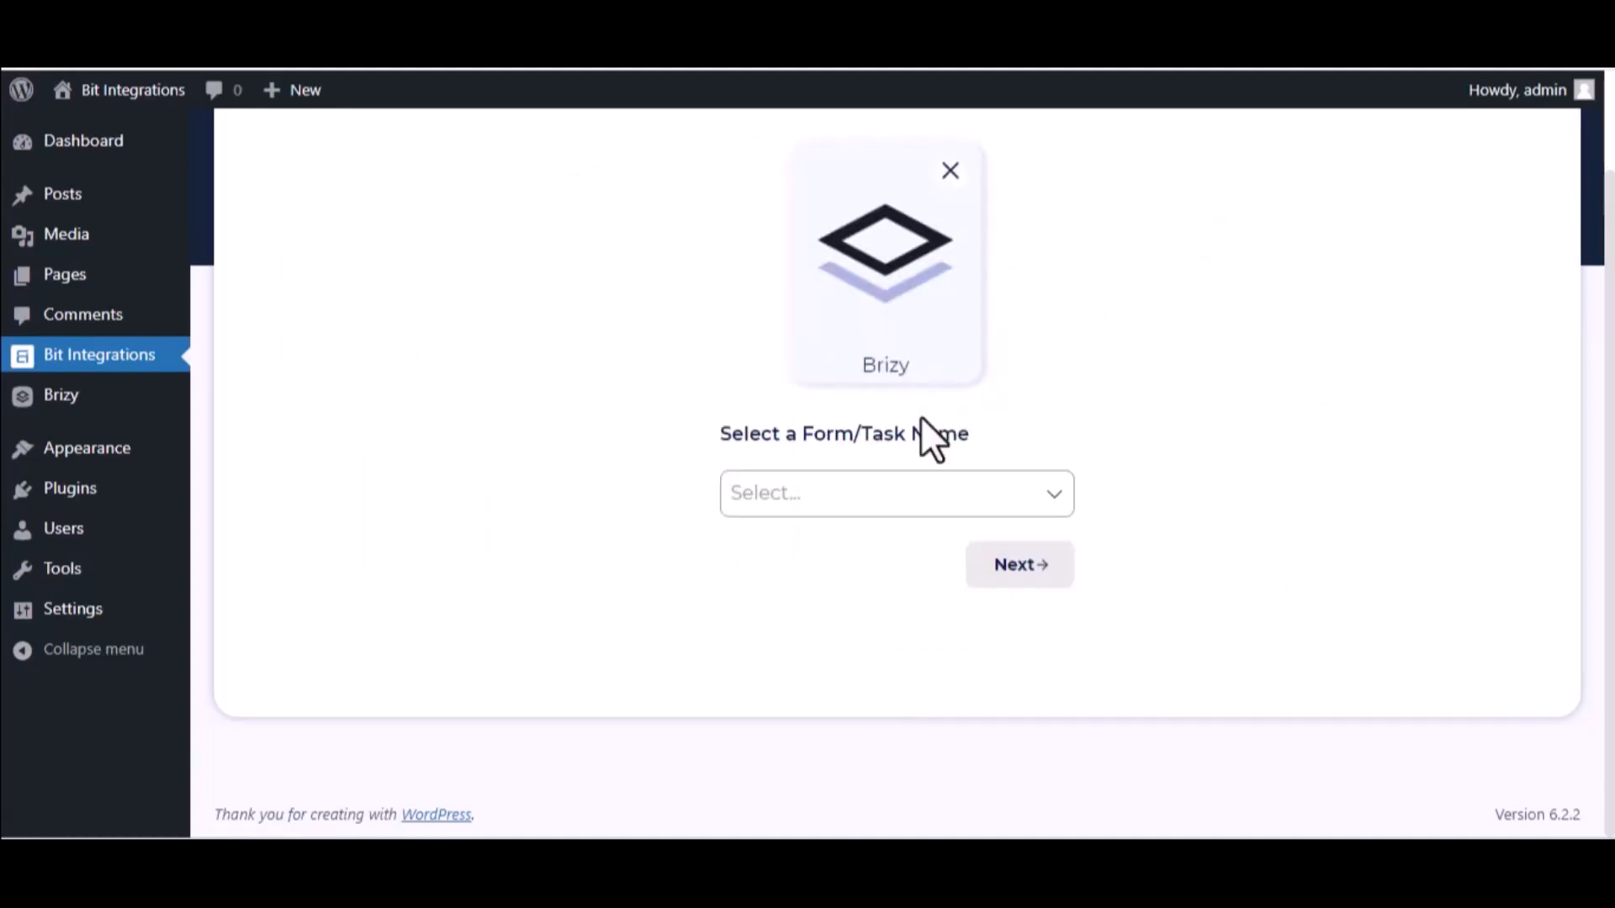
# - Choose the Bit Integrations->1 form as the trigger and continue to the action selection
pyautogui.click(909, 484)
pyautogui.click(883, 560)
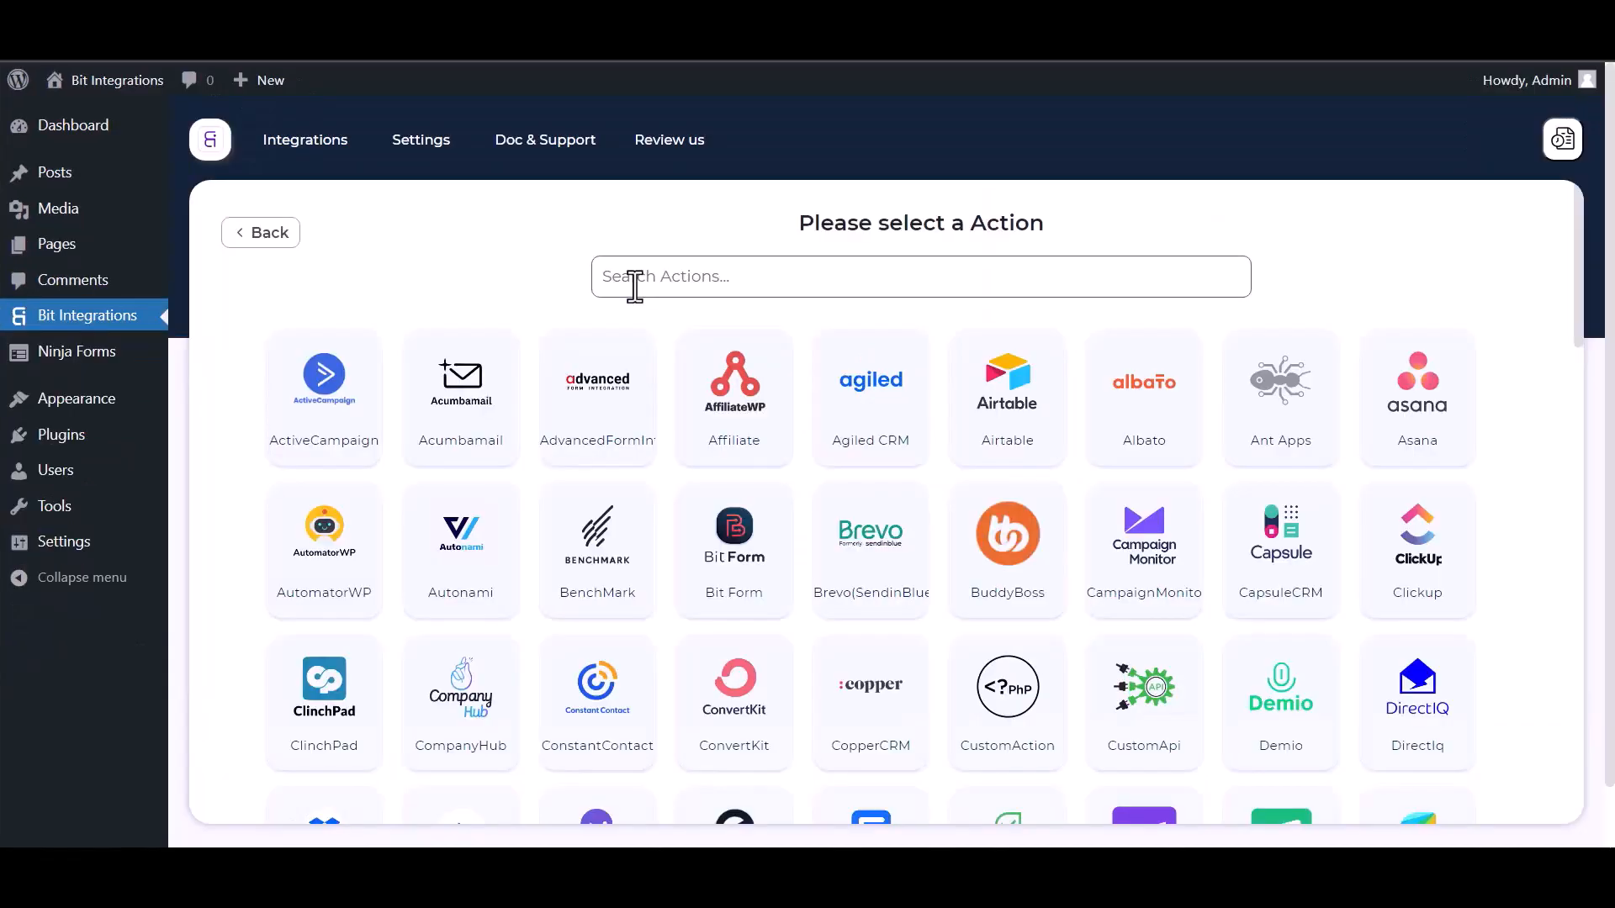
pyautogui.click(634, 282)
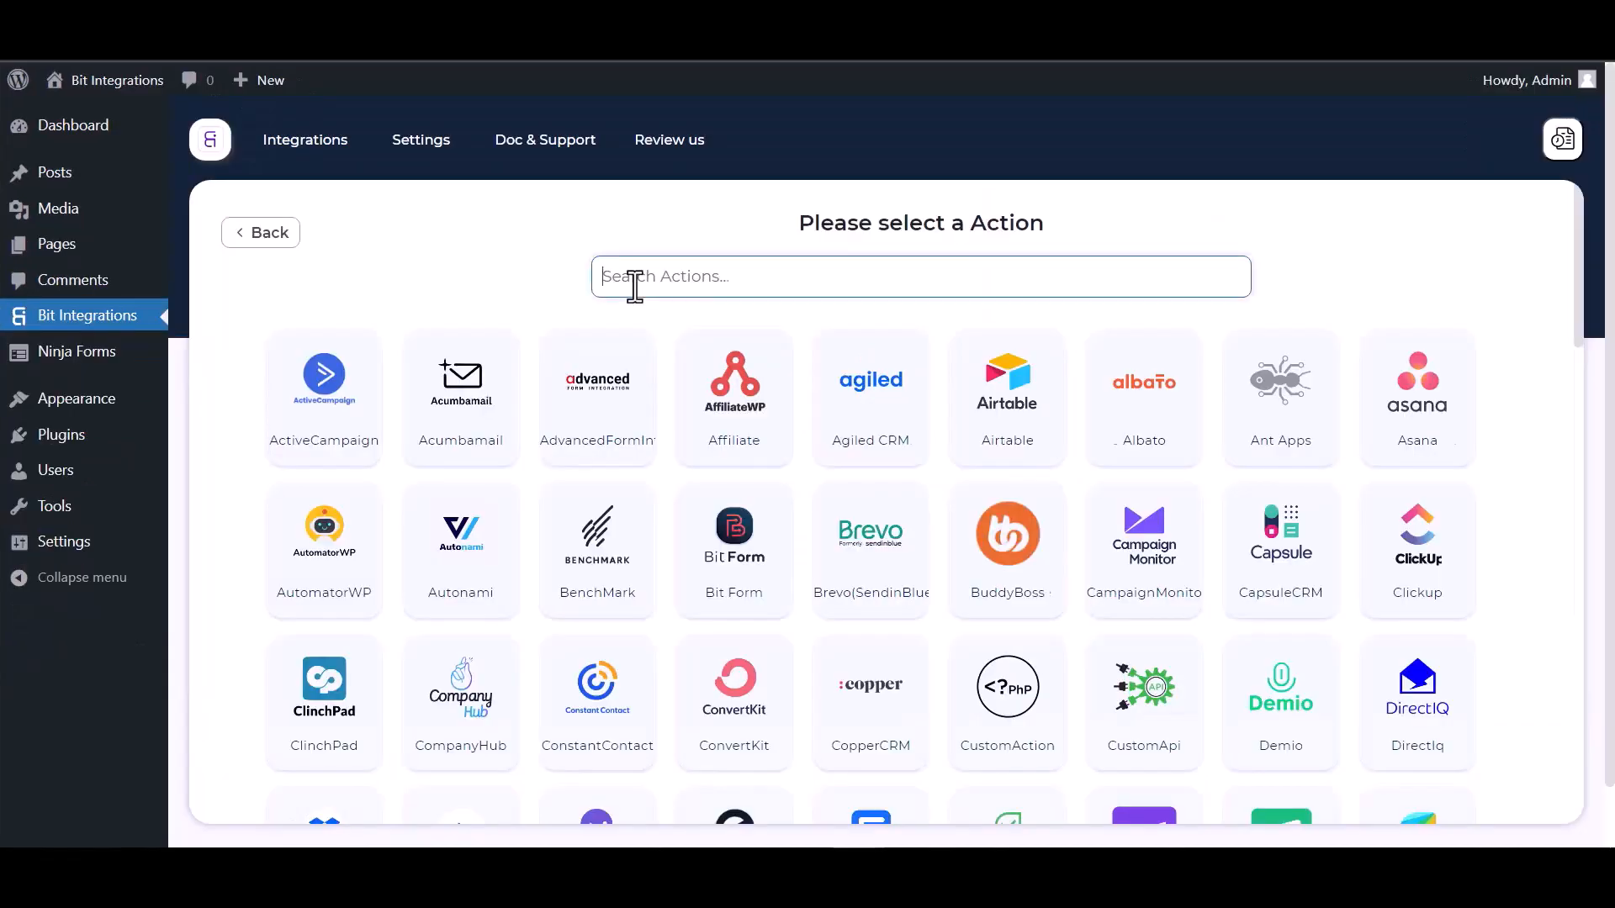
# - Search the actions for PerfexCRM and select it
pyautogui.write('perf')
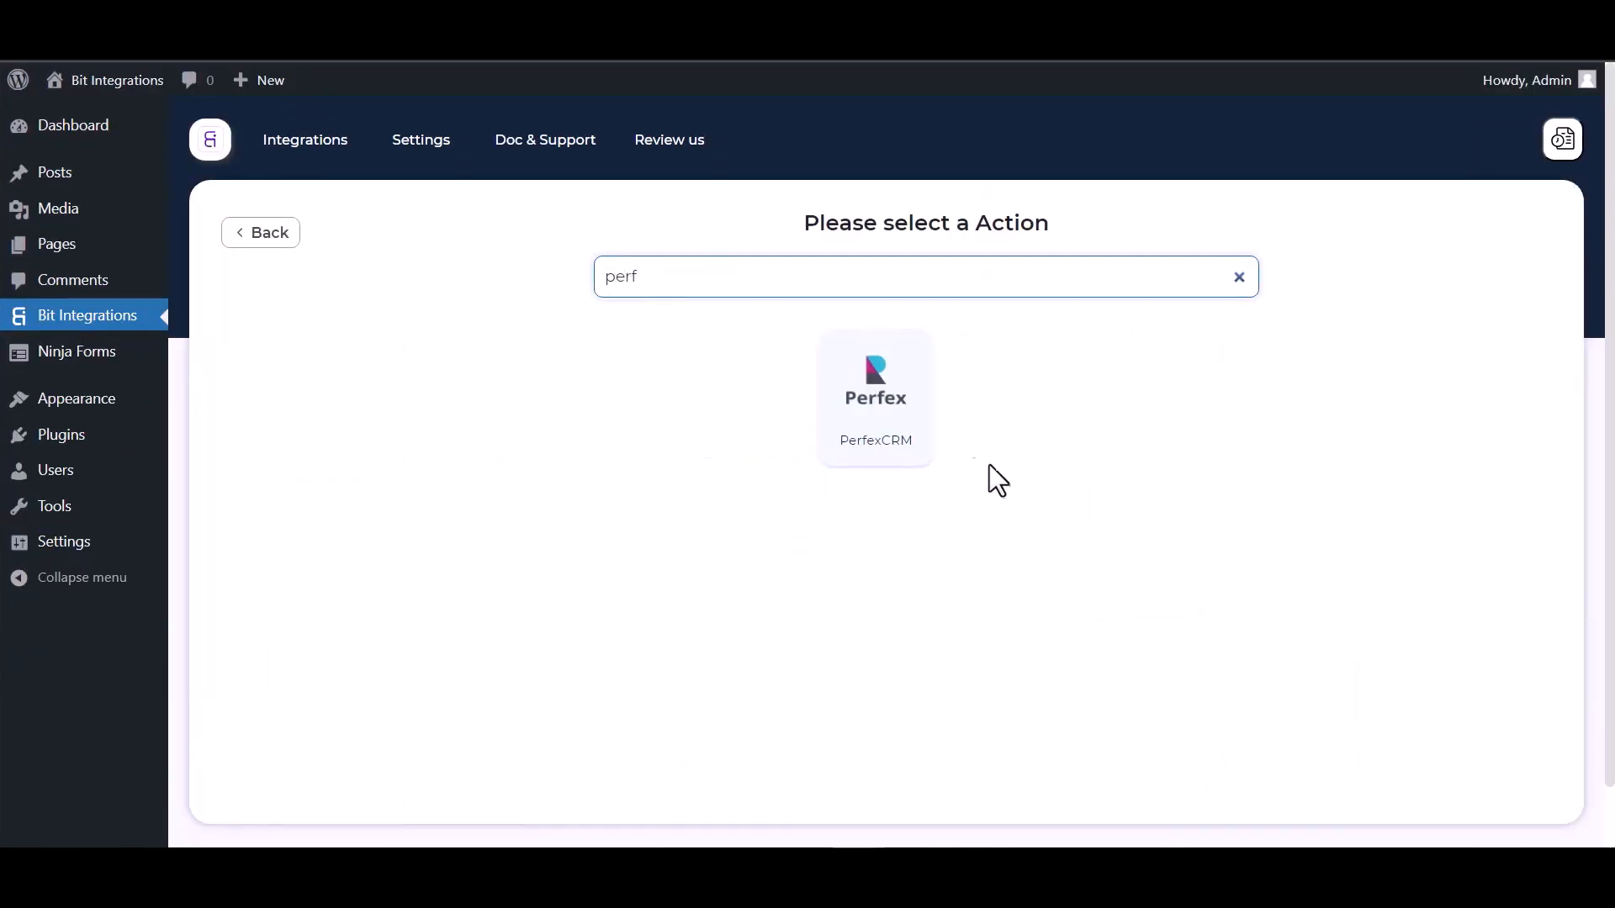
pyautogui.click(879, 433)
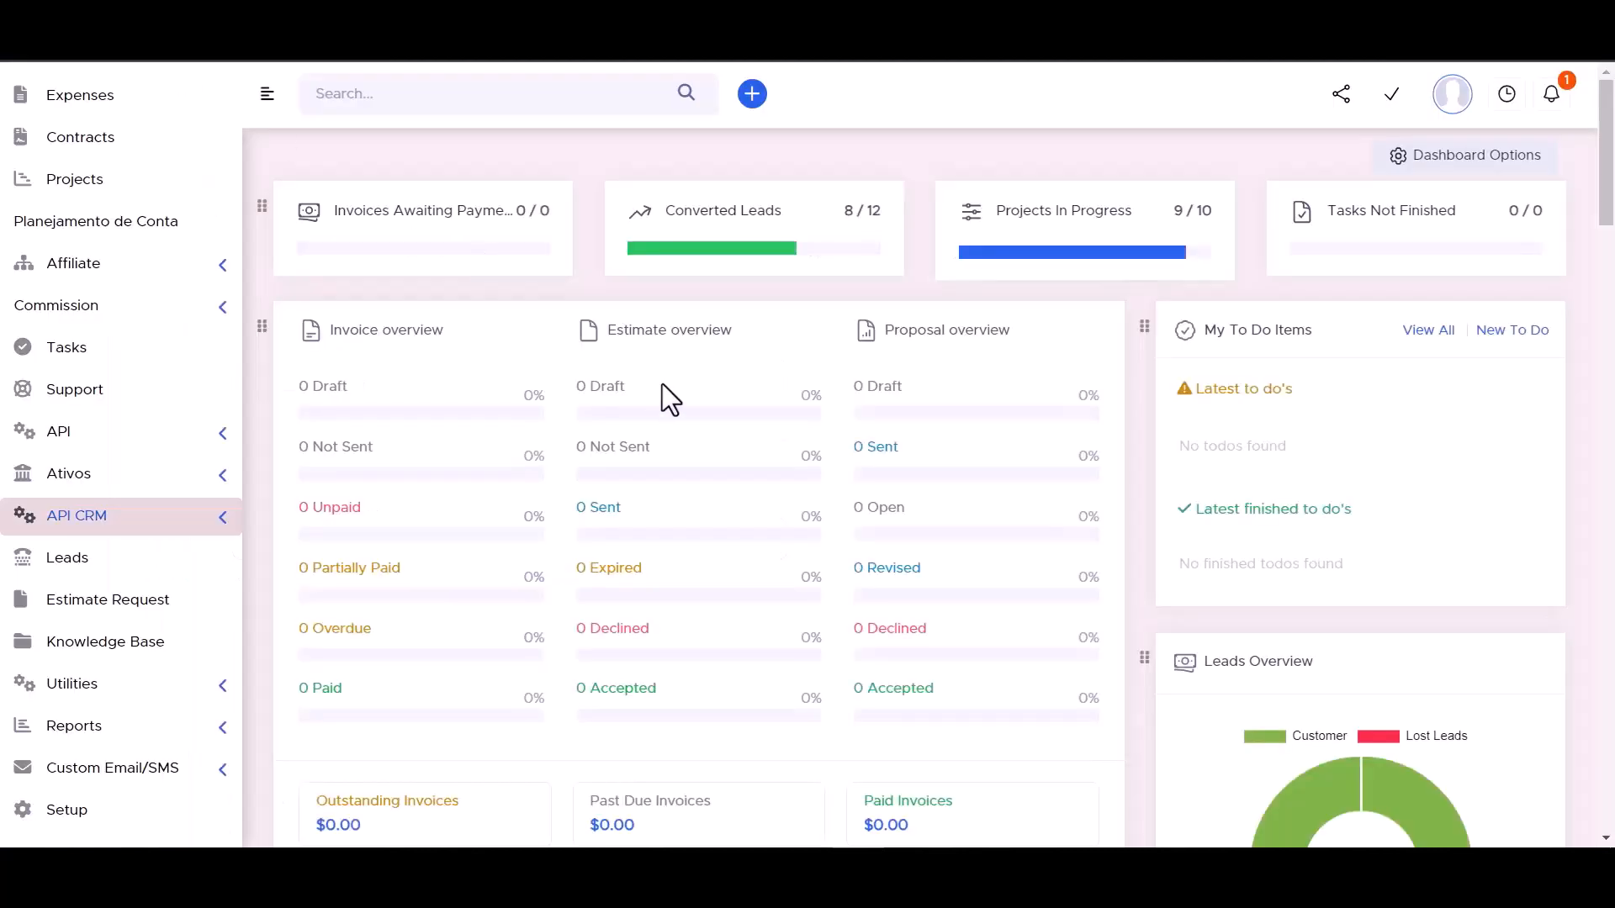
# - Copy the API URL from Perfex CRM's API CRM Manager into the integration's Access API URL field
pyautogui.click(224, 528)
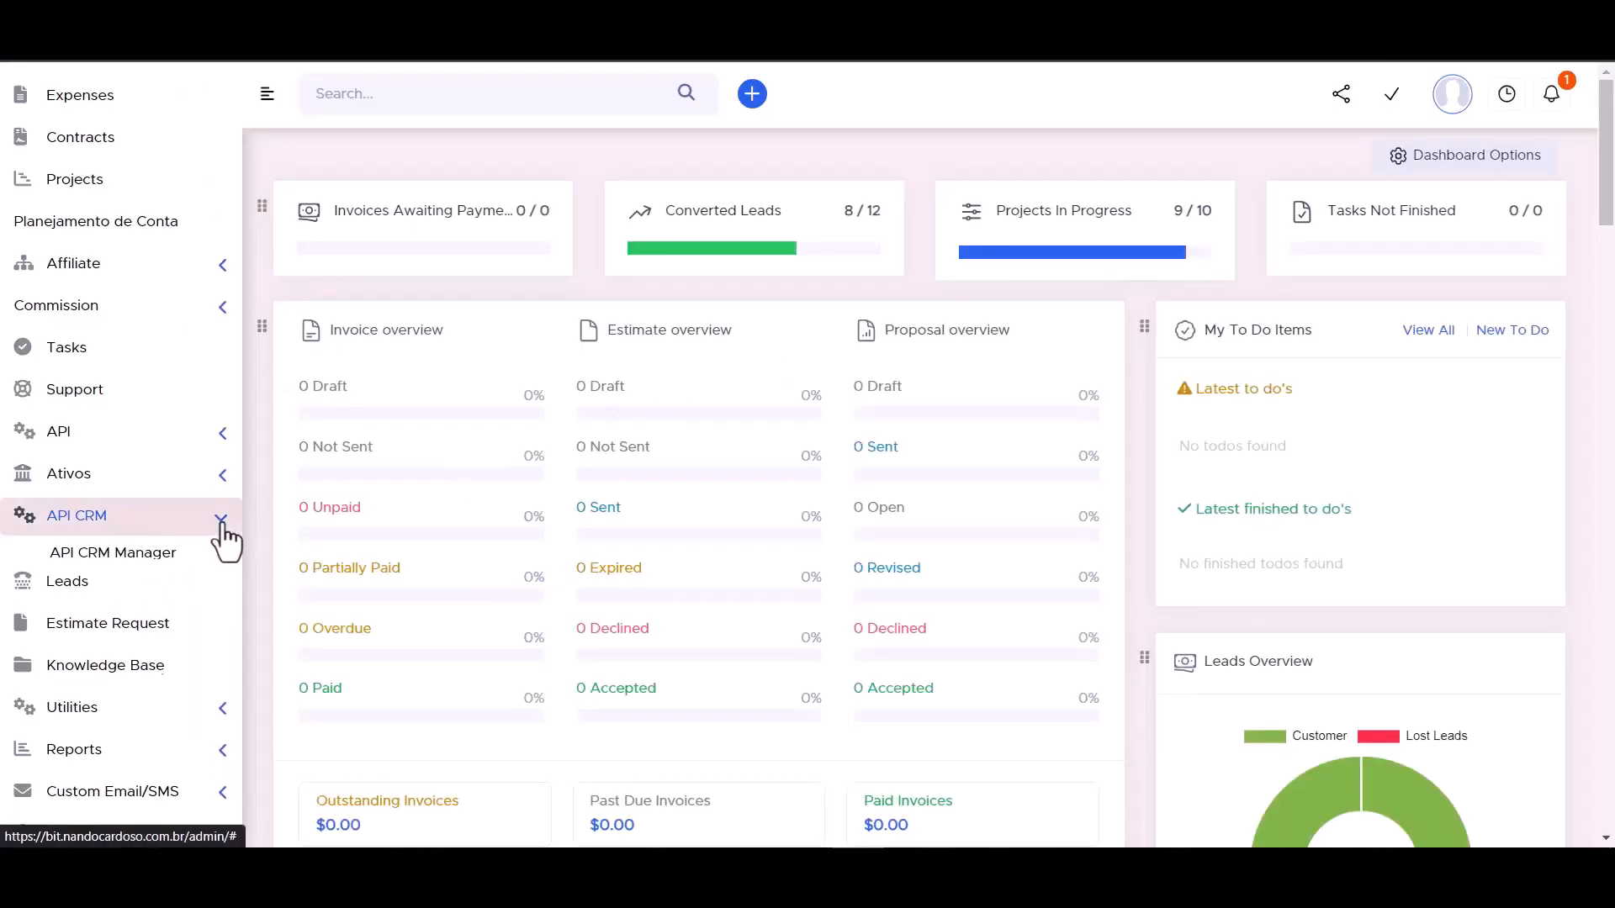
pyautogui.click(129, 561)
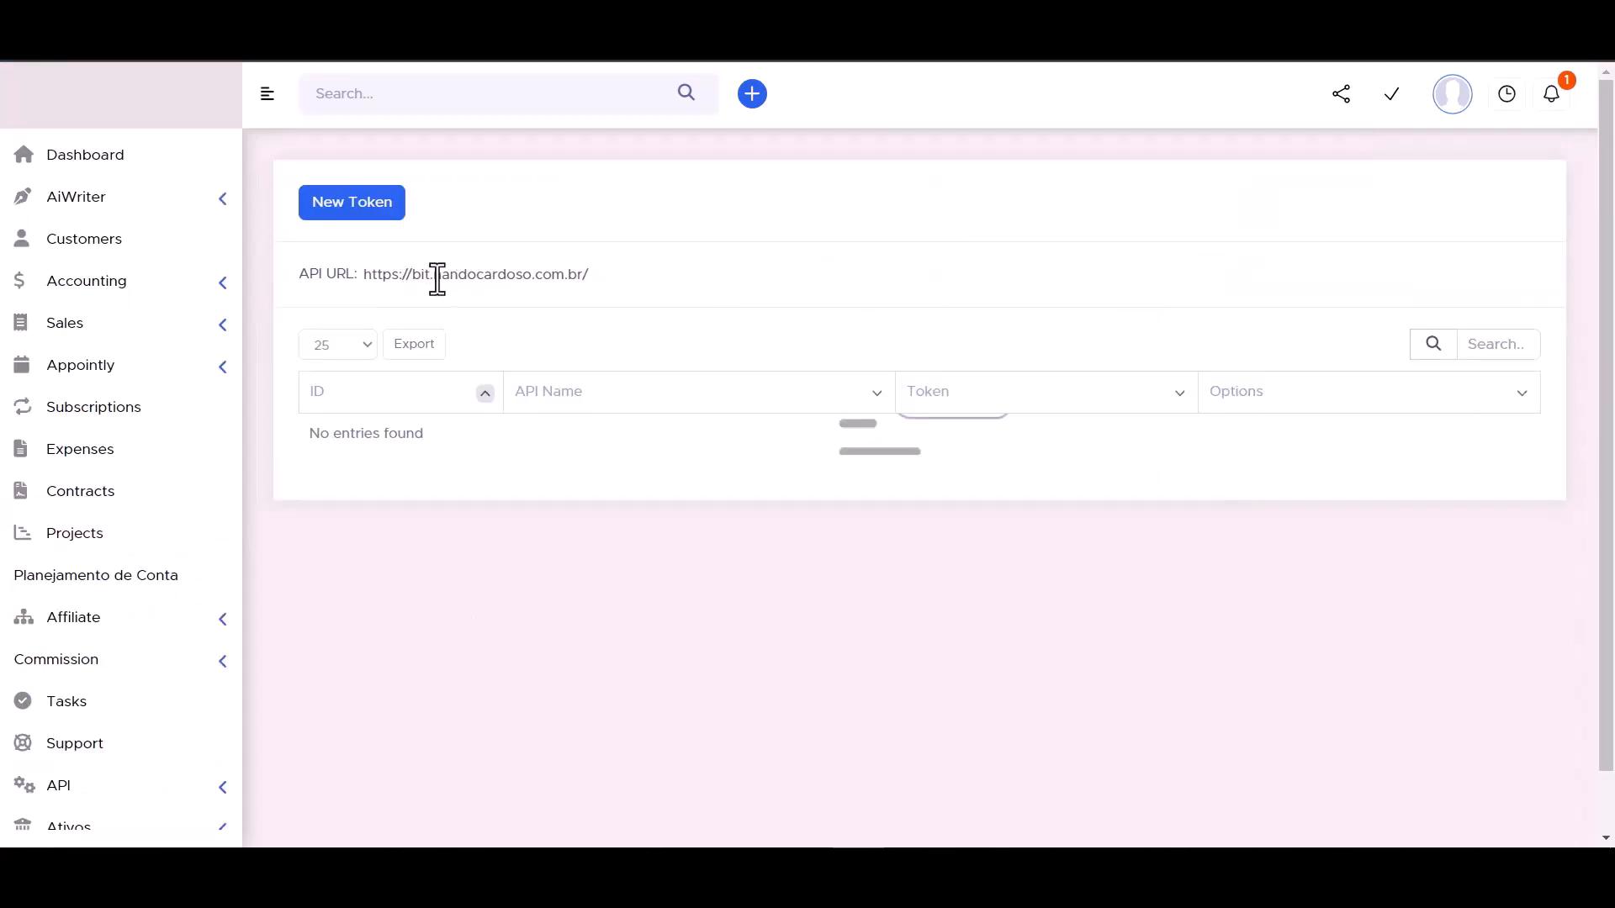
pyautogui.doubleClick(437, 279)
pyautogui.tripleClick(437, 278)
pyautogui.hotkey('ctrl', 'c')
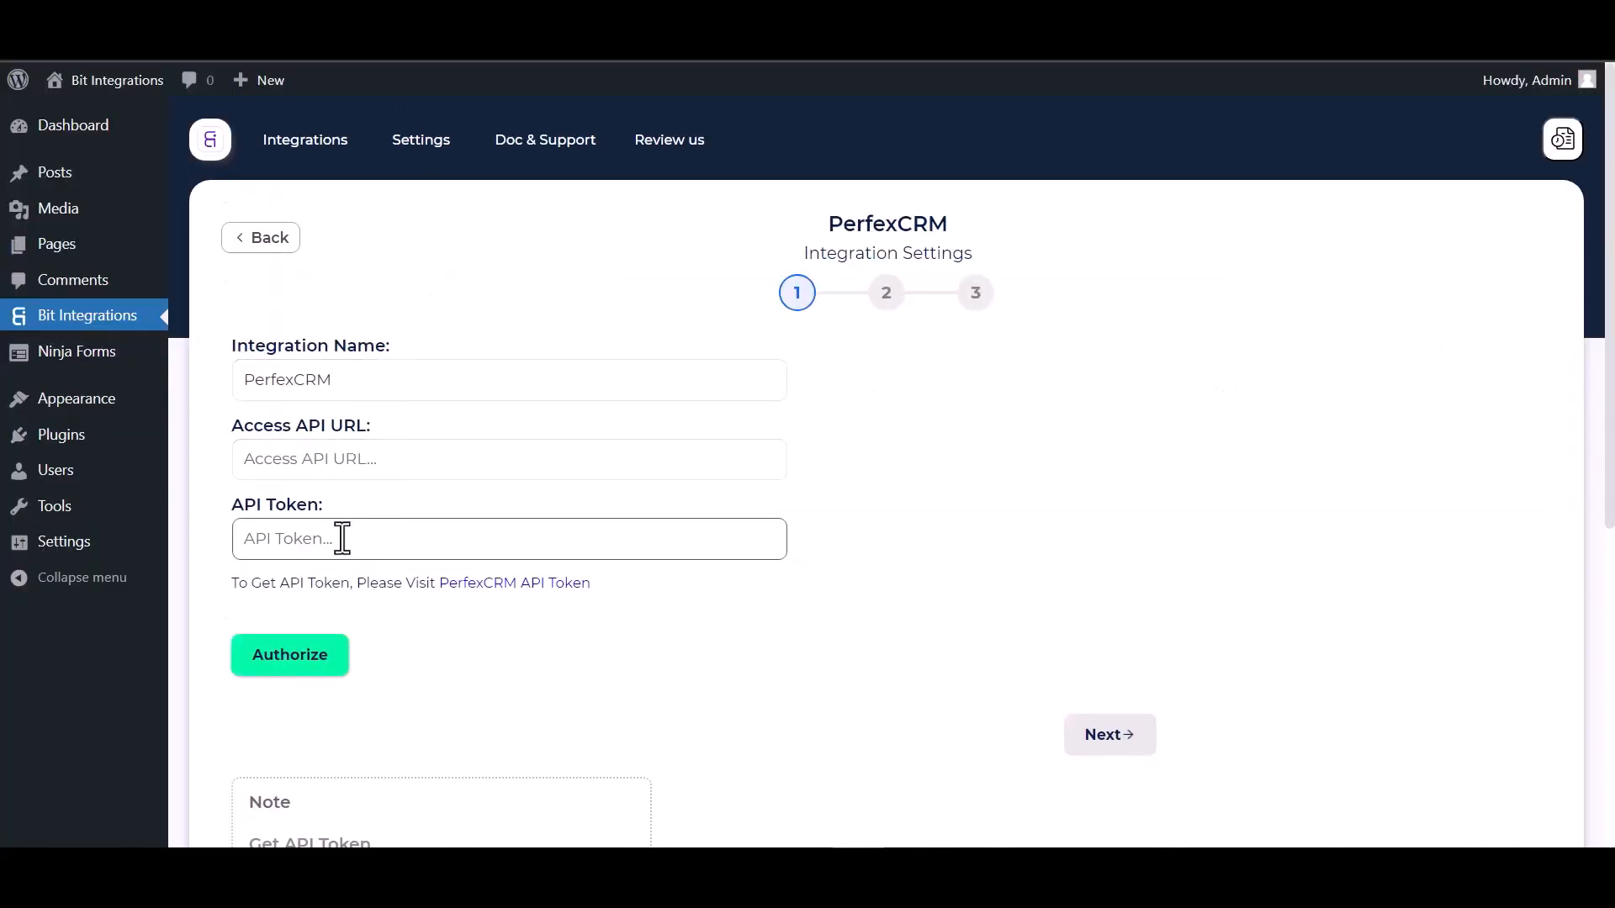
pyautogui.click(342, 476)
pyautogui.hotkey('ctrl', 'v')
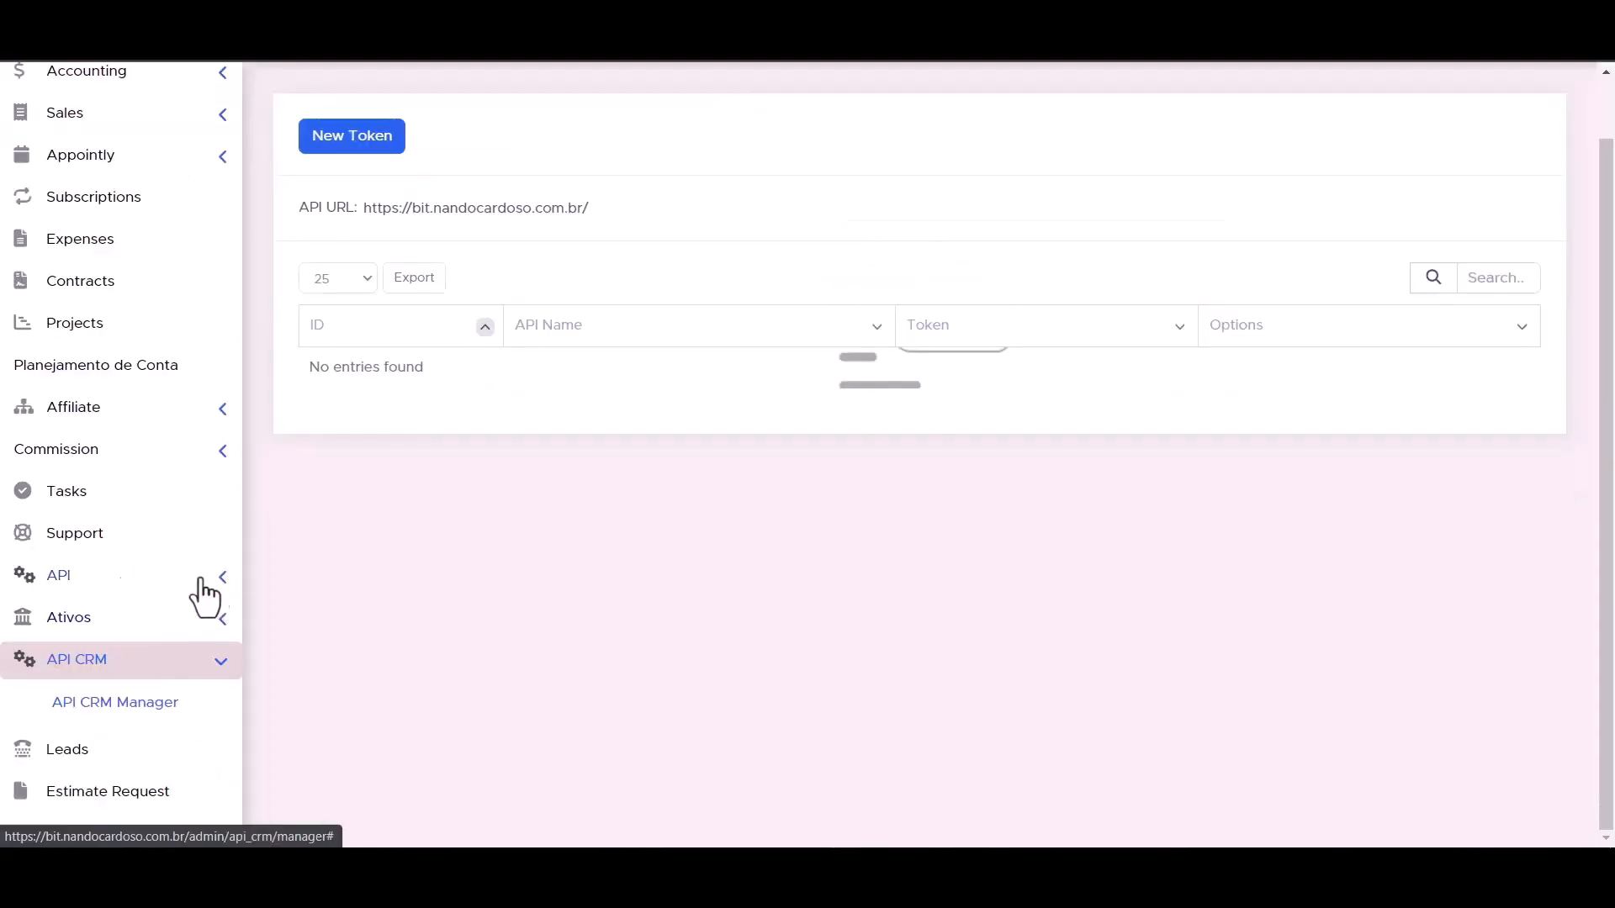
# - Start a new token in Perfex CRM's API Management and name it Bit Integrations
pyautogui.click(222, 580)
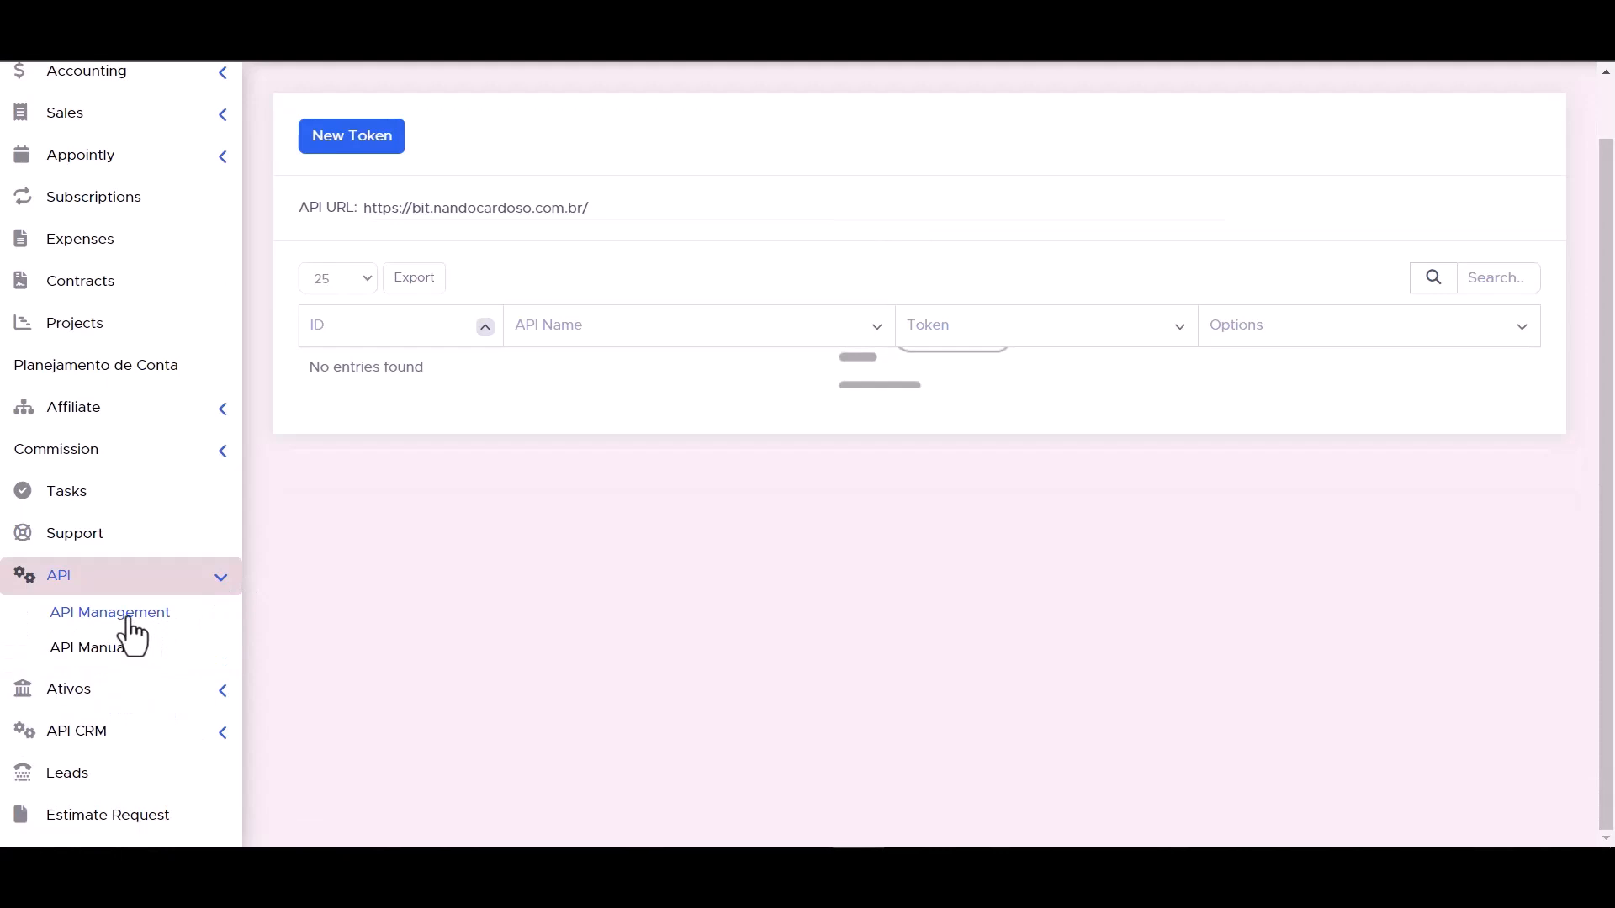
pyautogui.click(129, 621)
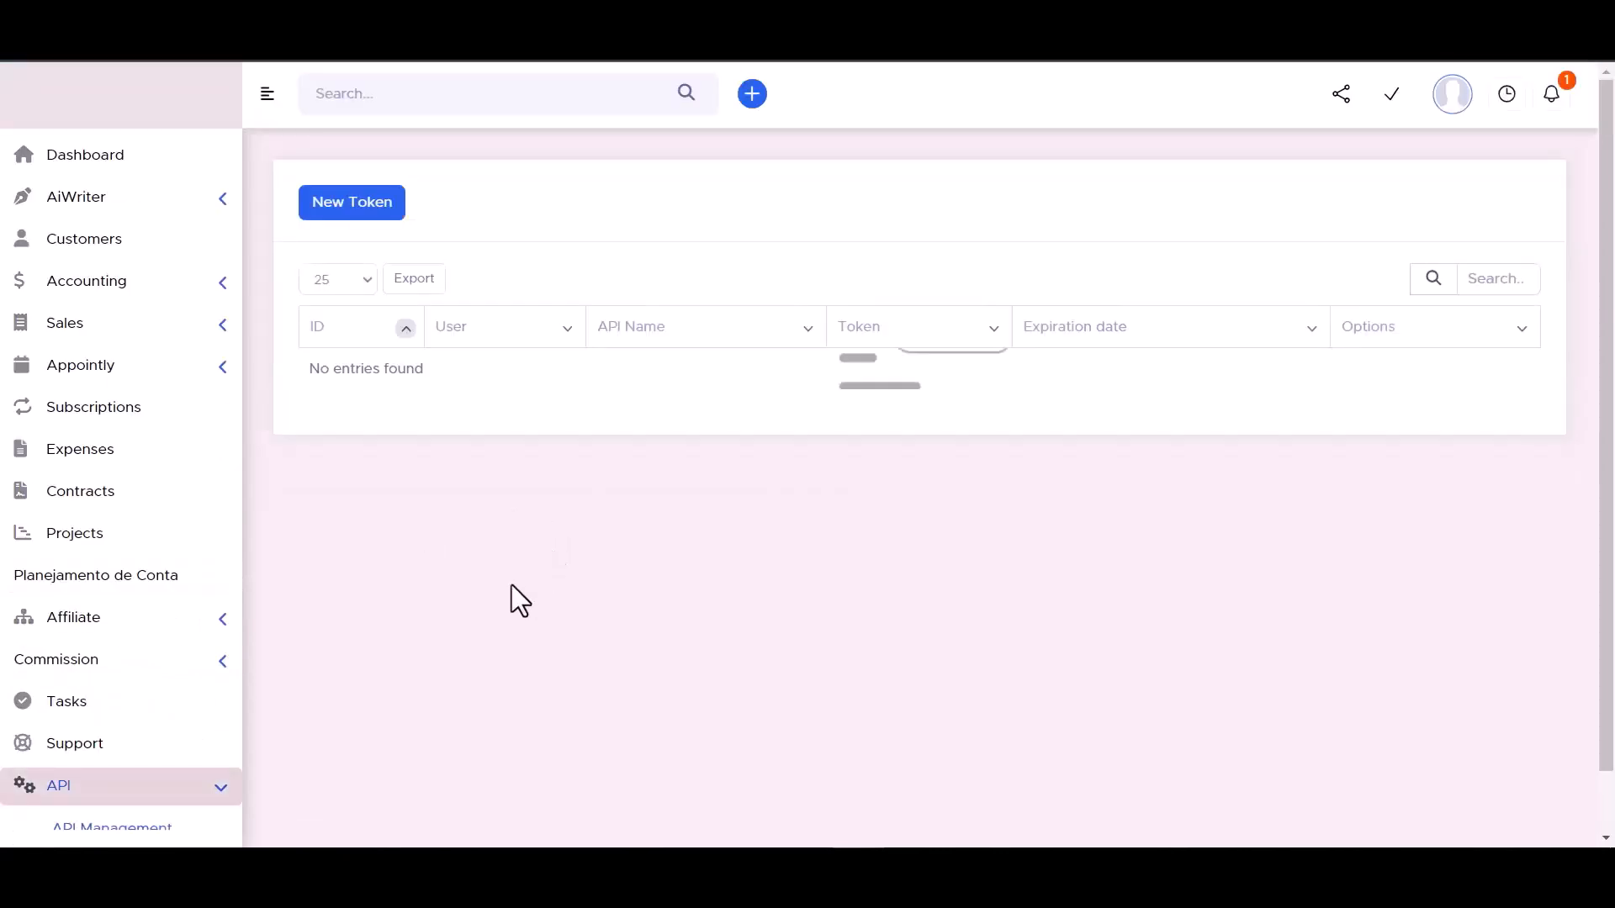
pyautogui.click(352, 200)
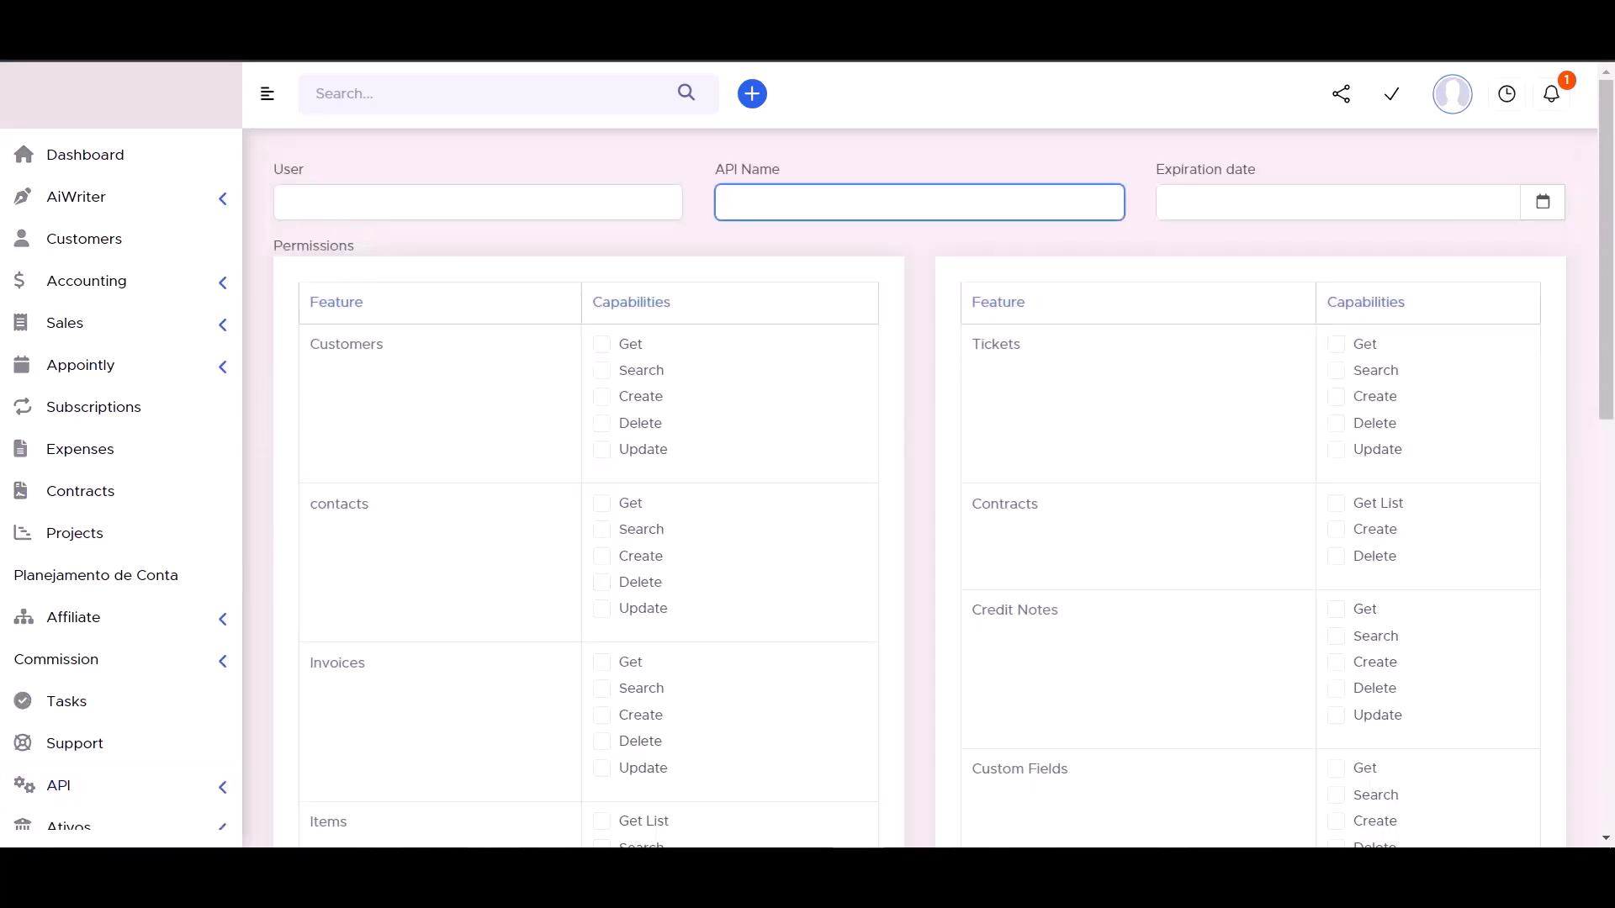
pyautogui.click(788, 575)
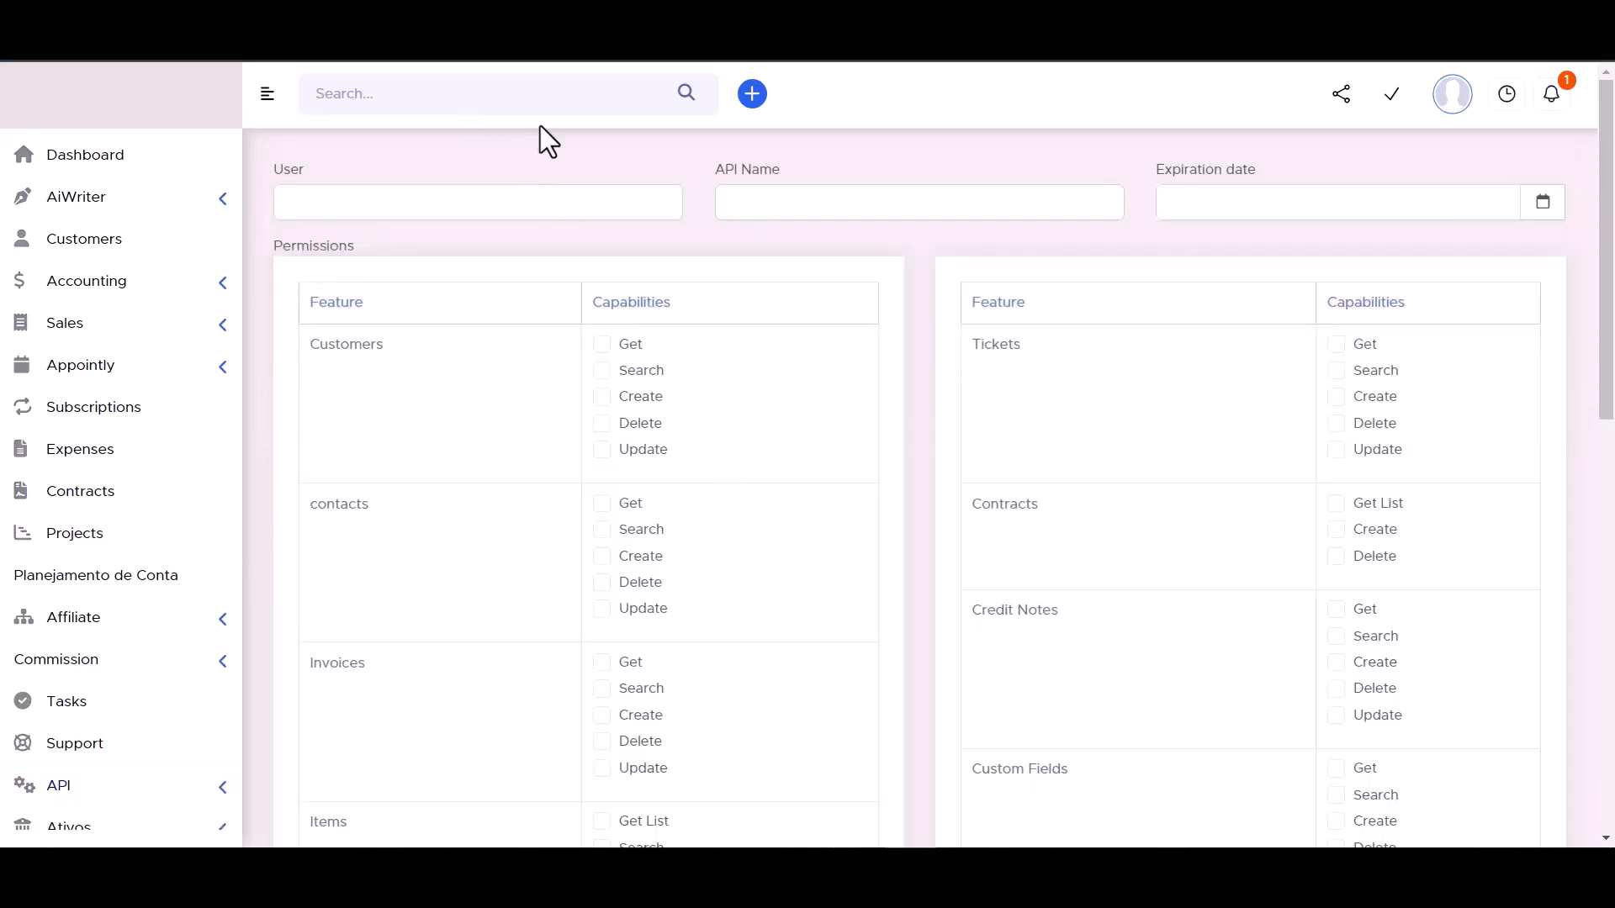
pyautogui.click(769, 202)
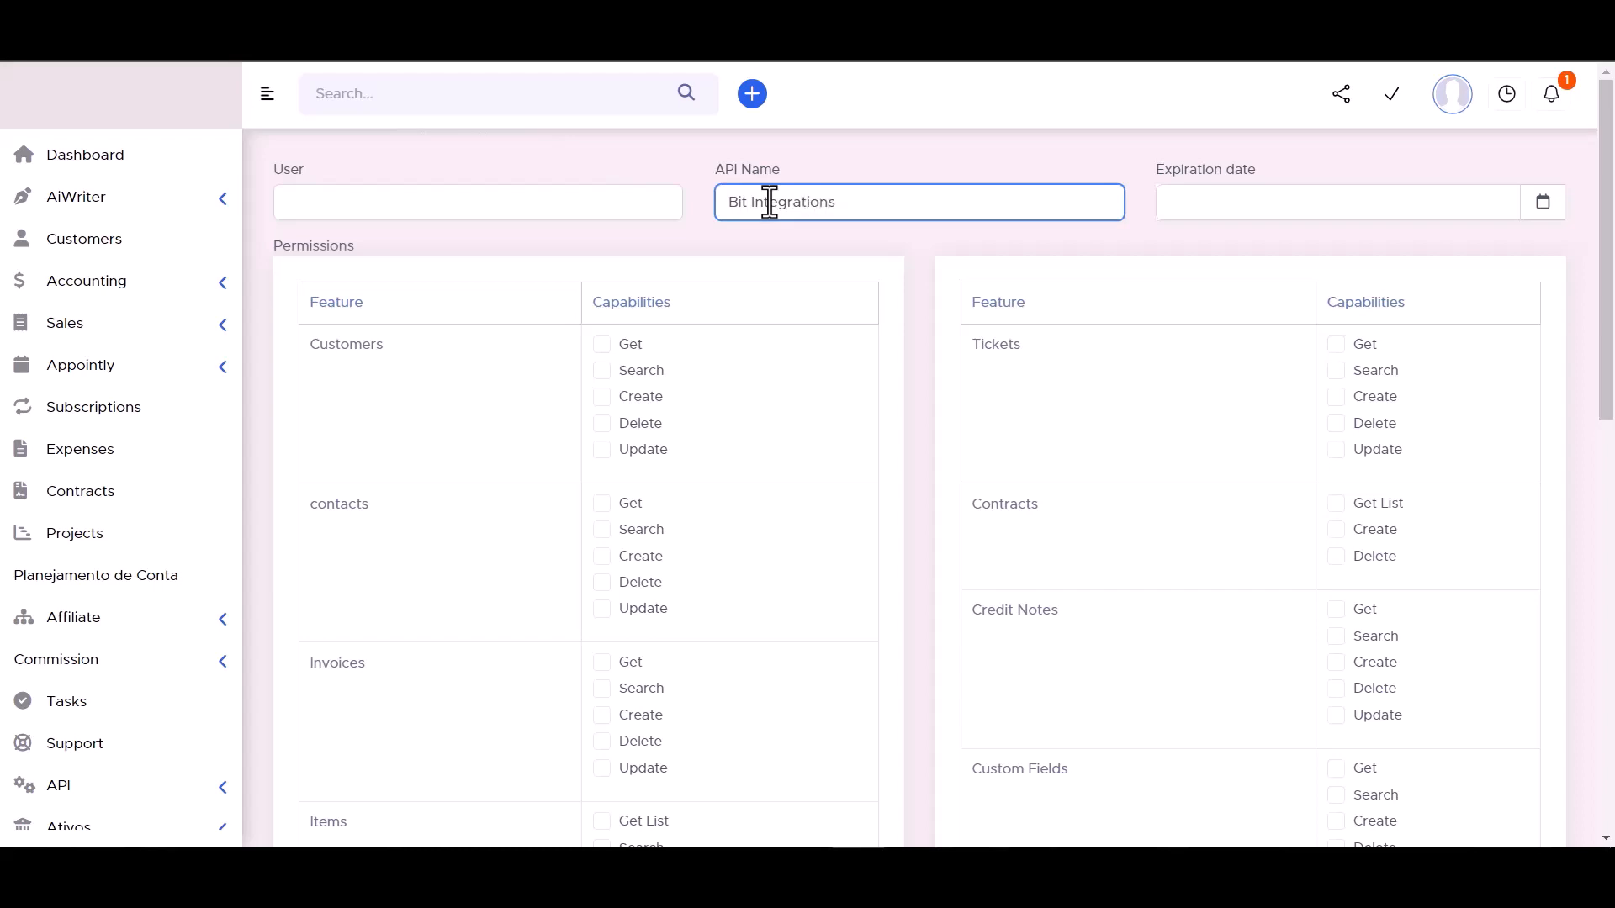
pyautogui.click(1542, 203)
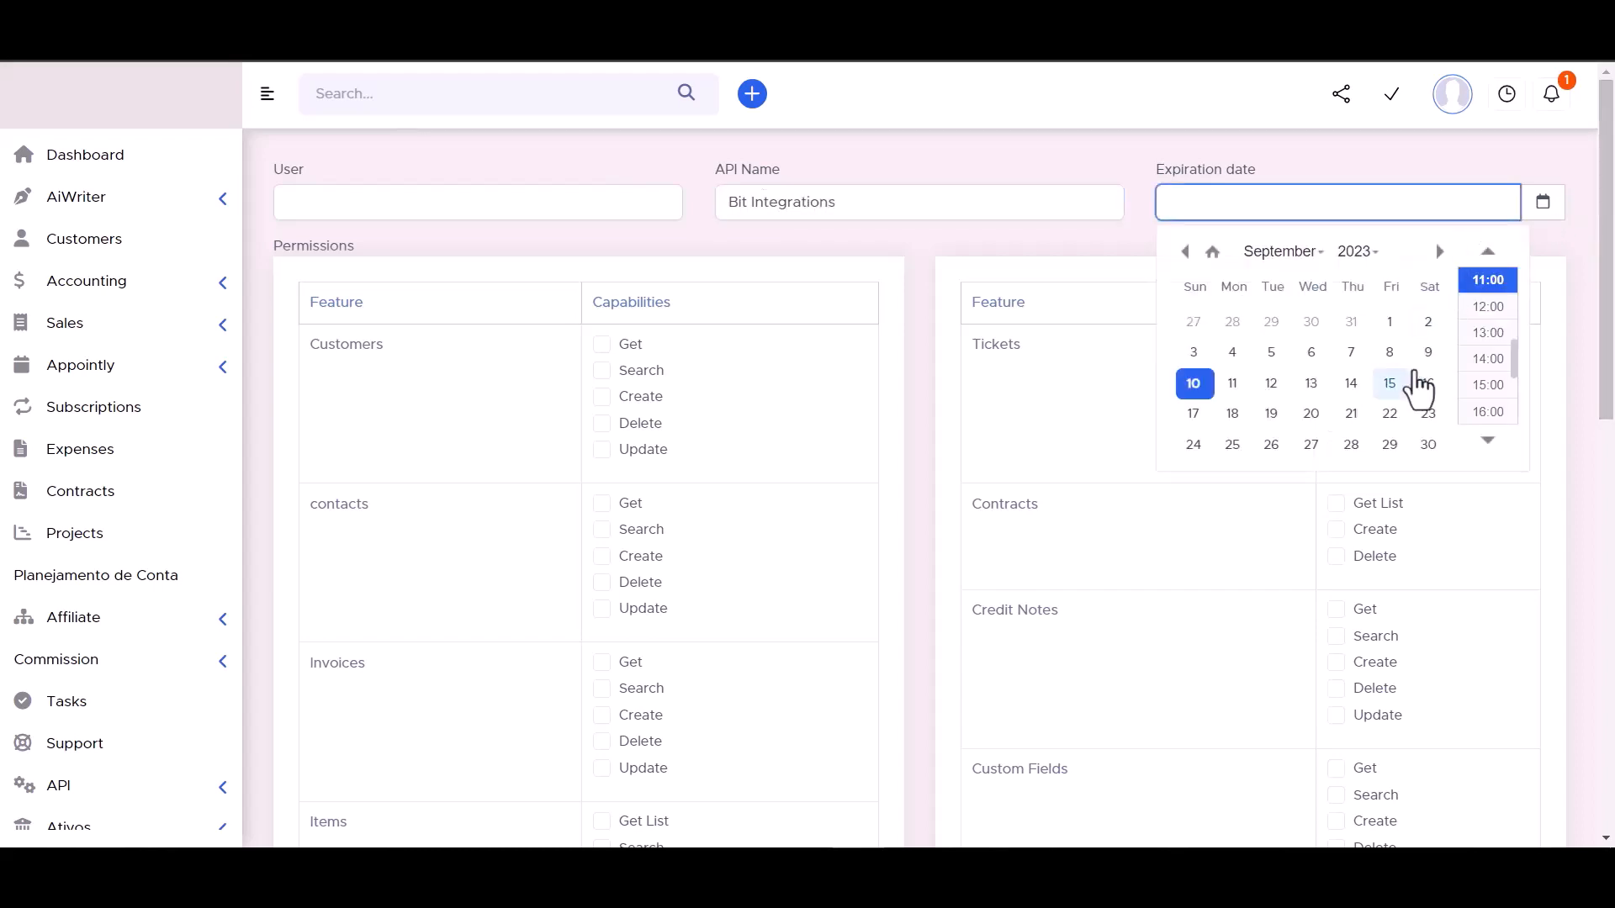
pyautogui.click(1428, 446)
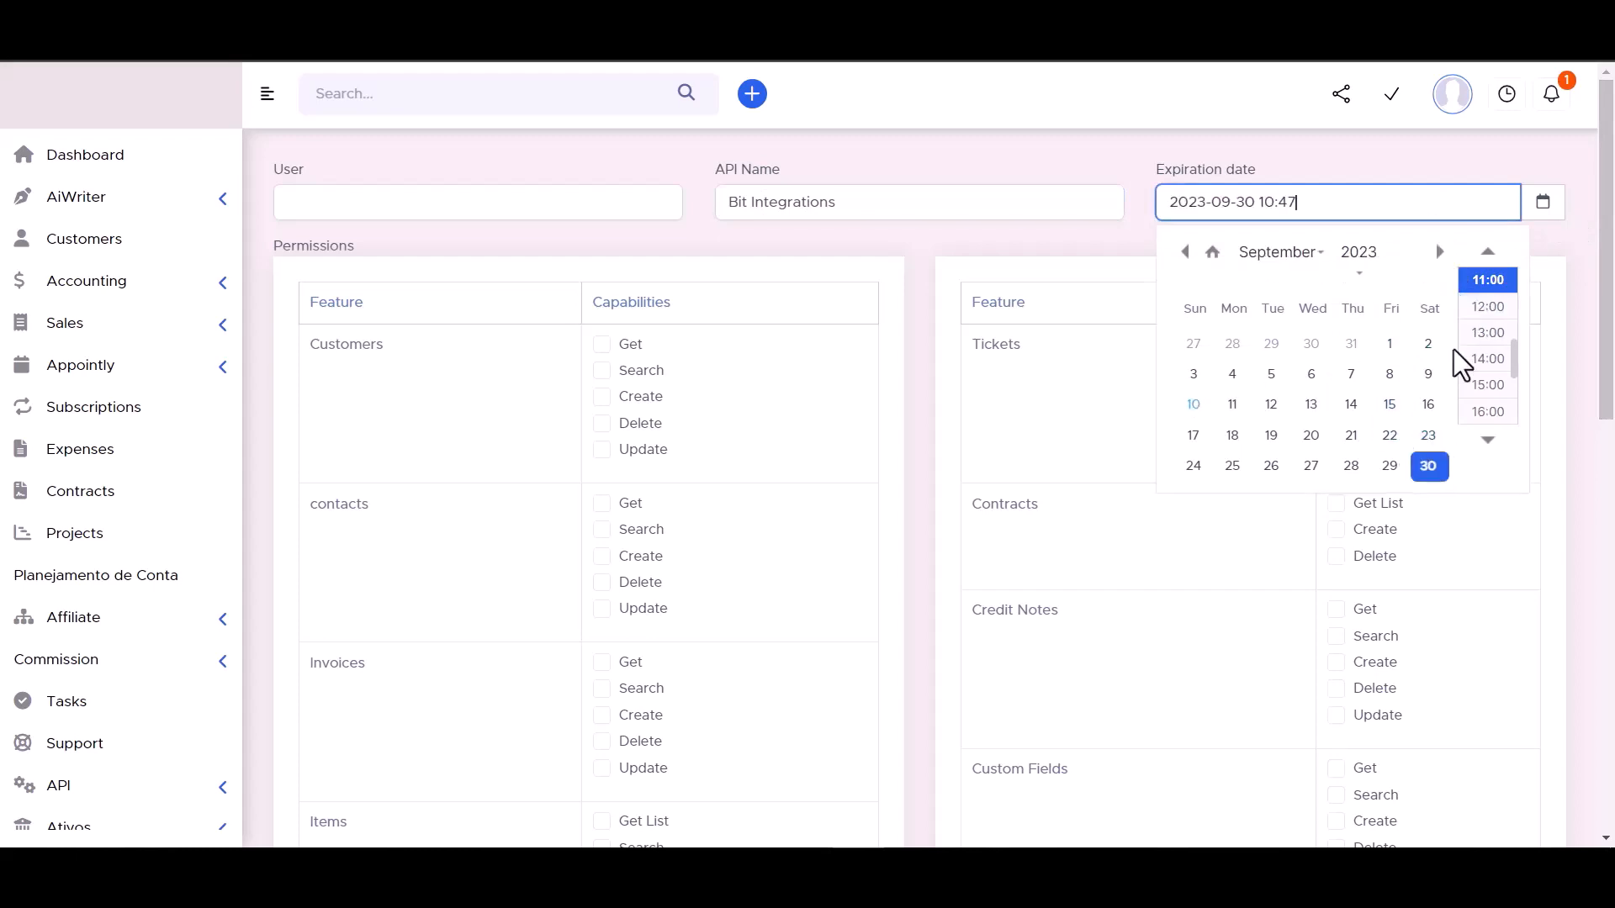
pyautogui.click(1359, 253)
pyautogui.click(1357, 309)
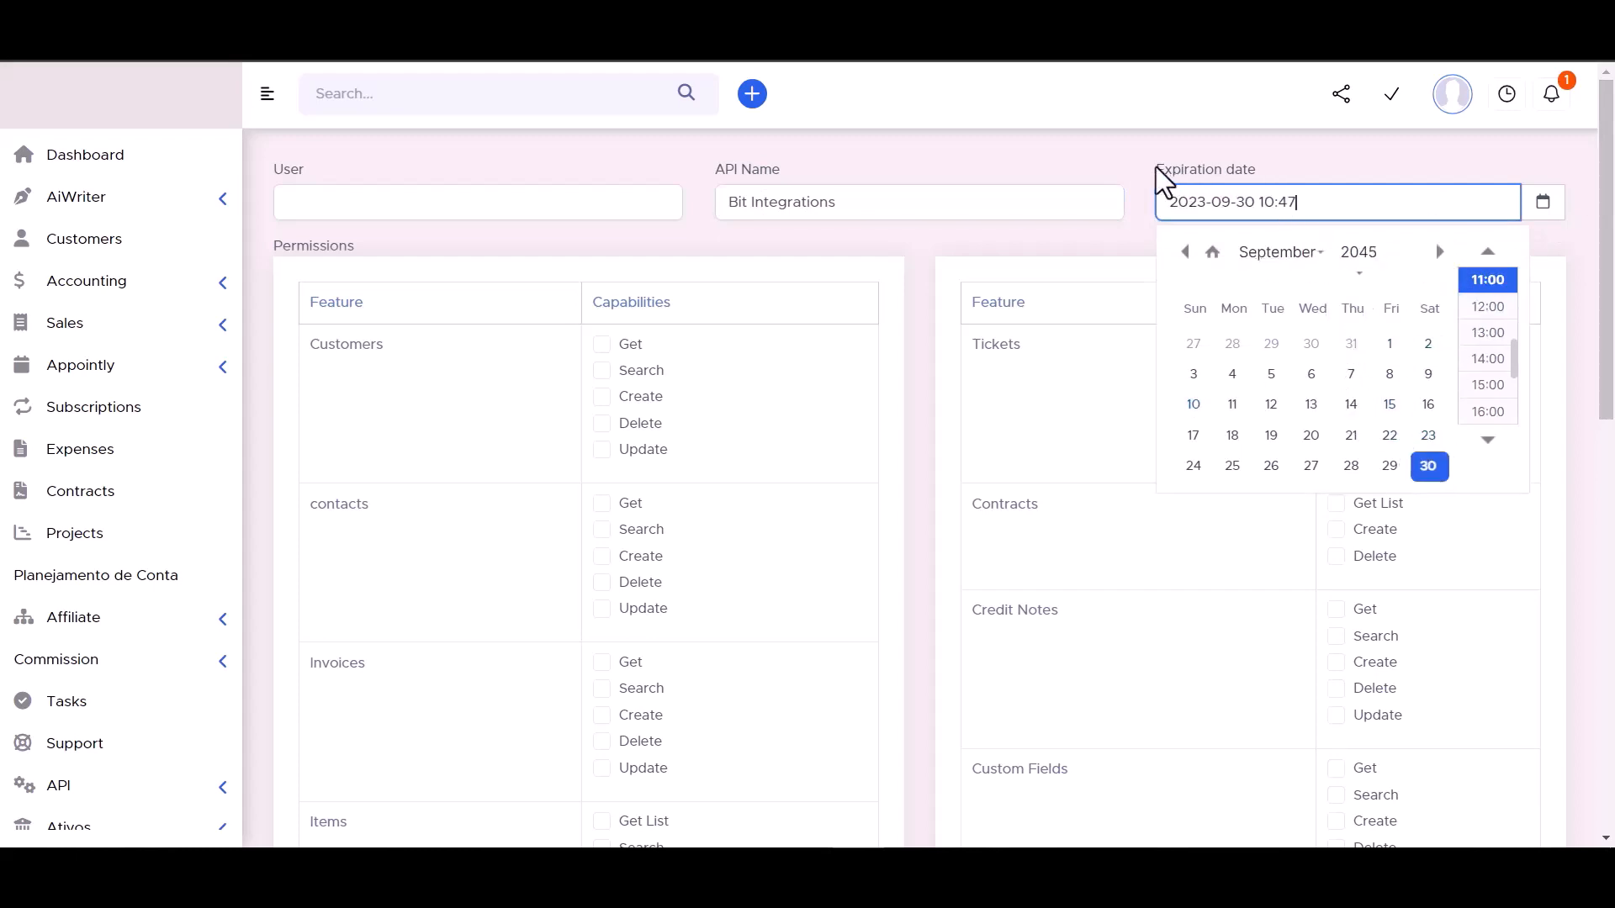
pyautogui.click(1095, 151)
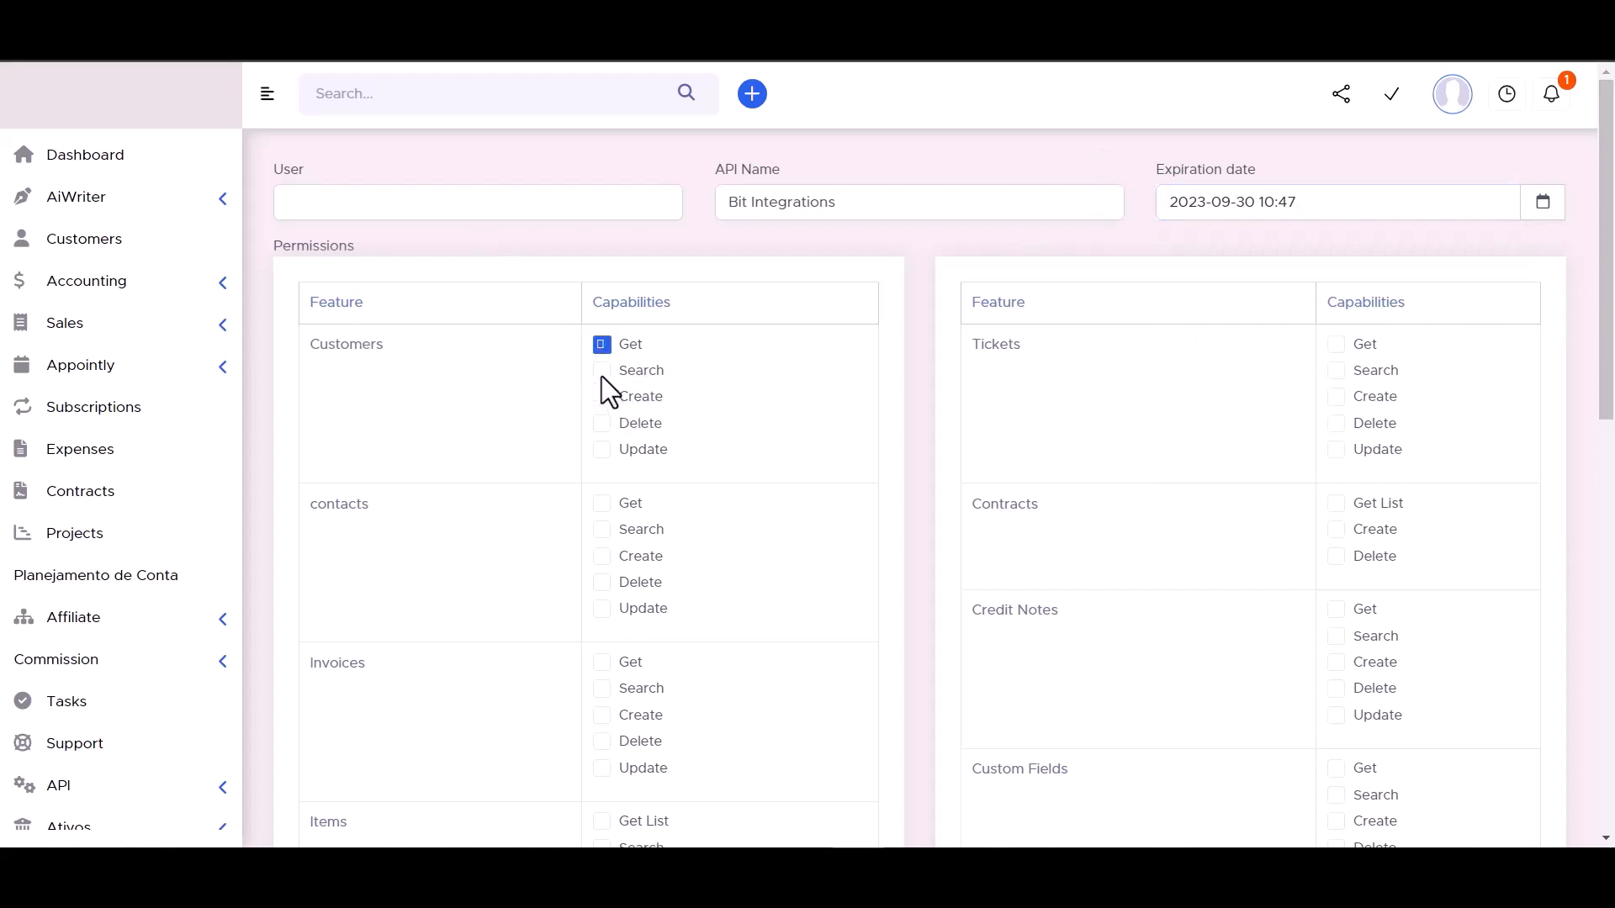
# - Enable all capabilities for the Customers, Tickets, Contracts and contacts permissions
pyautogui.click(604, 449)
pyautogui.click(1335, 504)
pyautogui.click(1336, 396)
pyautogui.click(1337, 370)
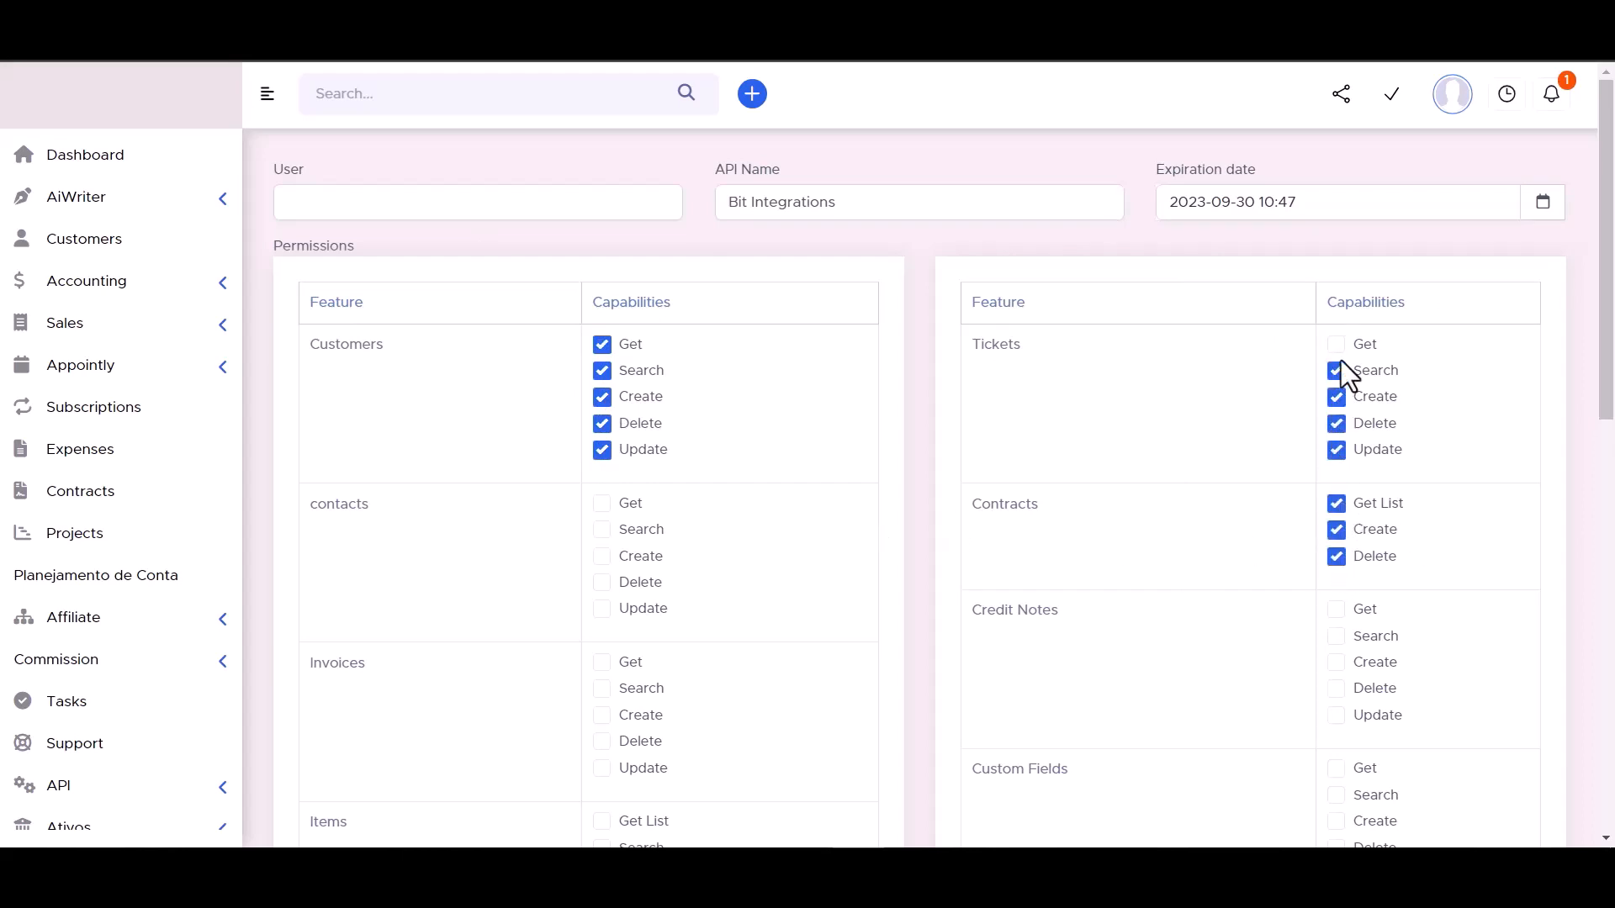
pyautogui.click(1336, 344)
pyautogui.click(601, 503)
pyautogui.click(601, 529)
pyautogui.click(602, 582)
pyautogui.click(602, 608)
pyautogui.scroll(-3, 706, 504)
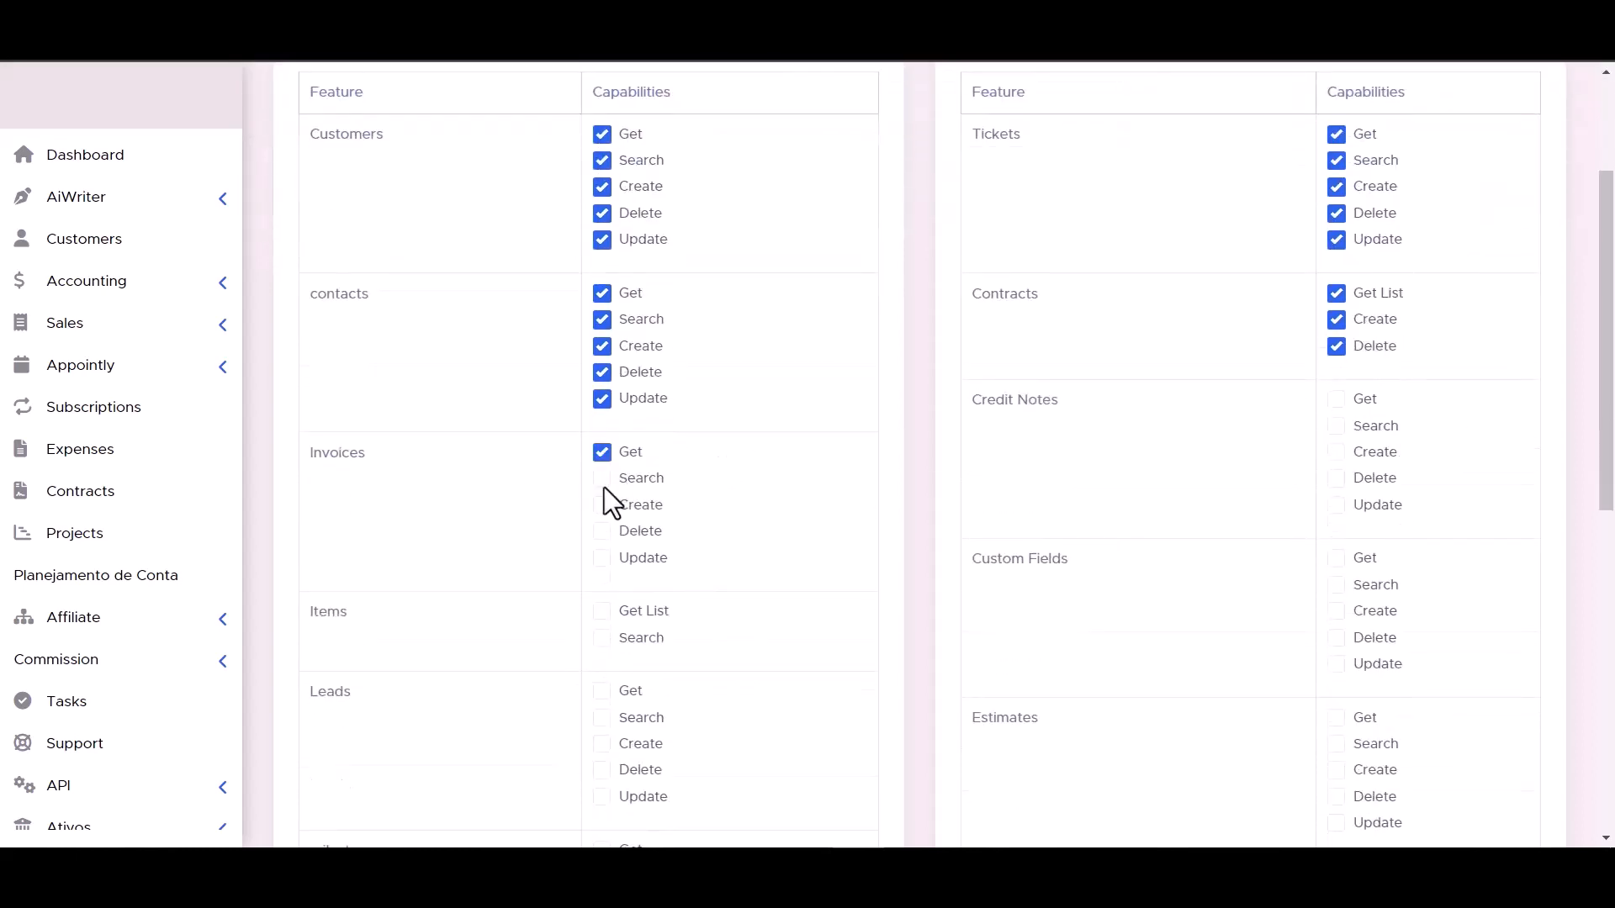
# - Enable all capabilities for the Invoices, Items and Custom Fields permissions
pyautogui.click(604, 530)
pyautogui.click(604, 558)
pyautogui.scroll(-3, 1339, 412)
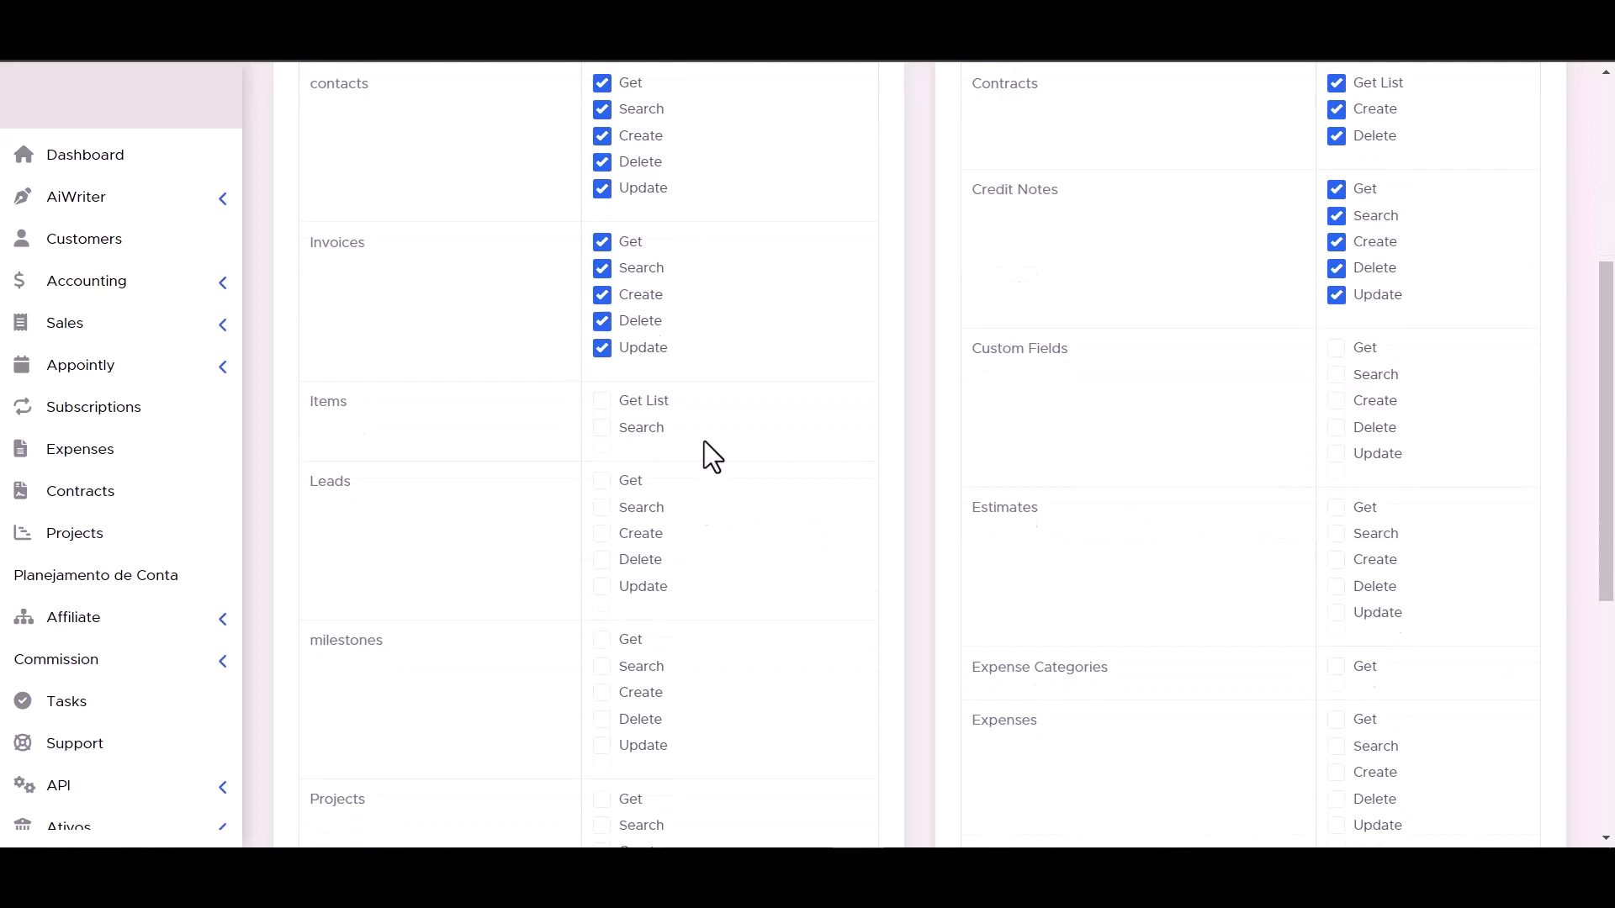
pyautogui.click(601, 427)
pyautogui.click(601, 400)
pyautogui.click(1355, 453)
pyautogui.click(1338, 427)
pyautogui.click(1337, 401)
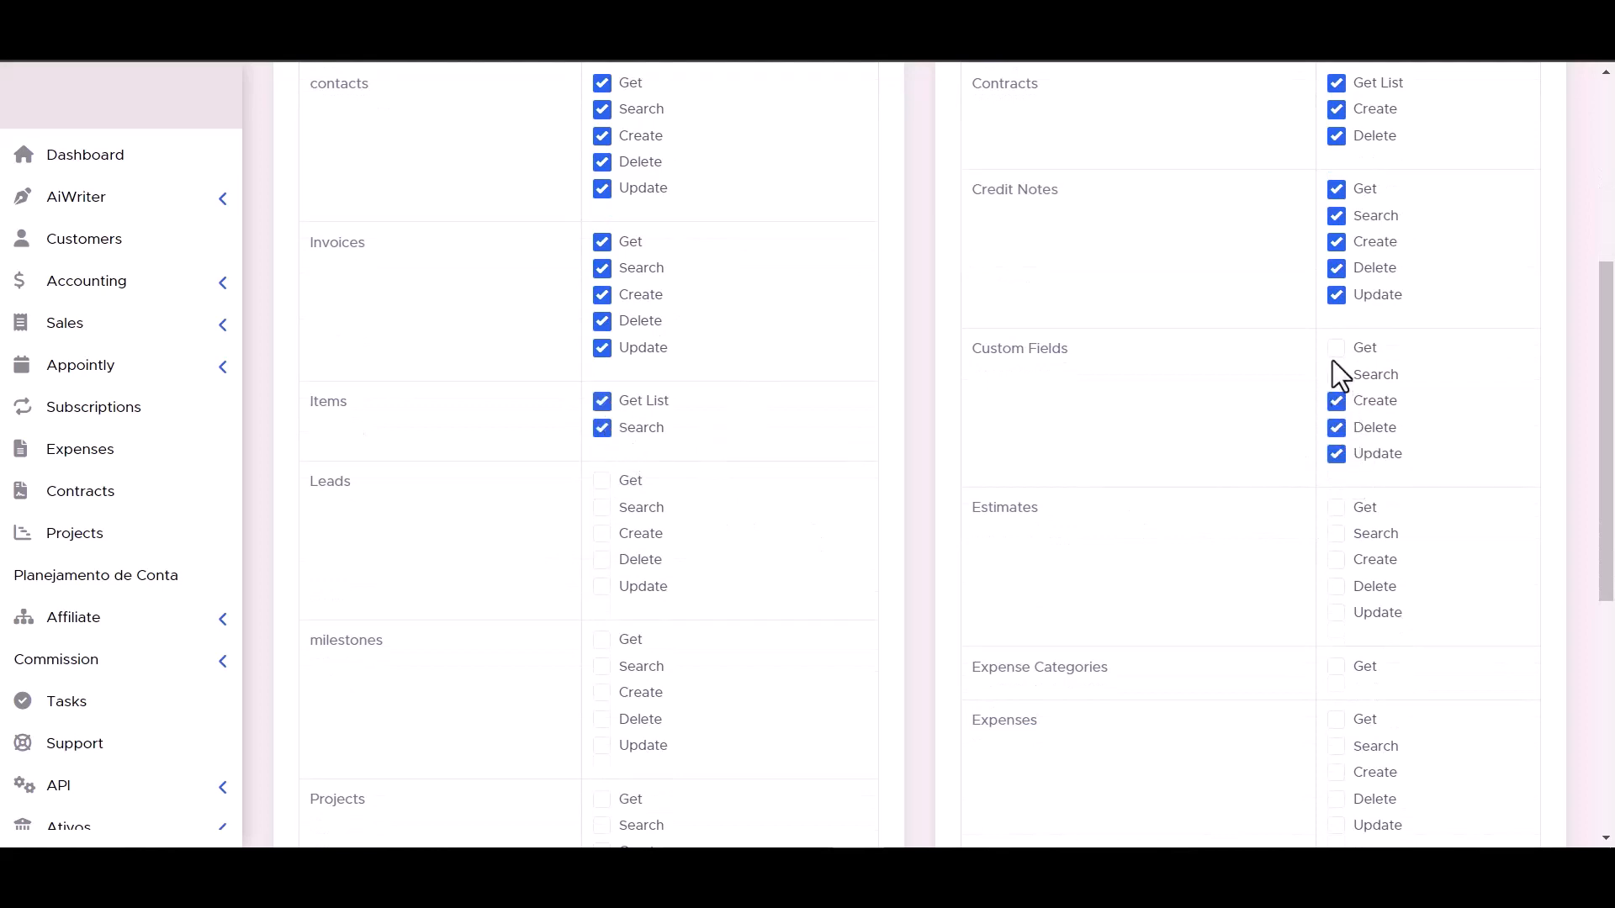
pyautogui.click(1337, 374)
# - Enable all capabilities for the Leads and Estimates permissions
pyautogui.click(602, 558)
pyautogui.click(602, 586)
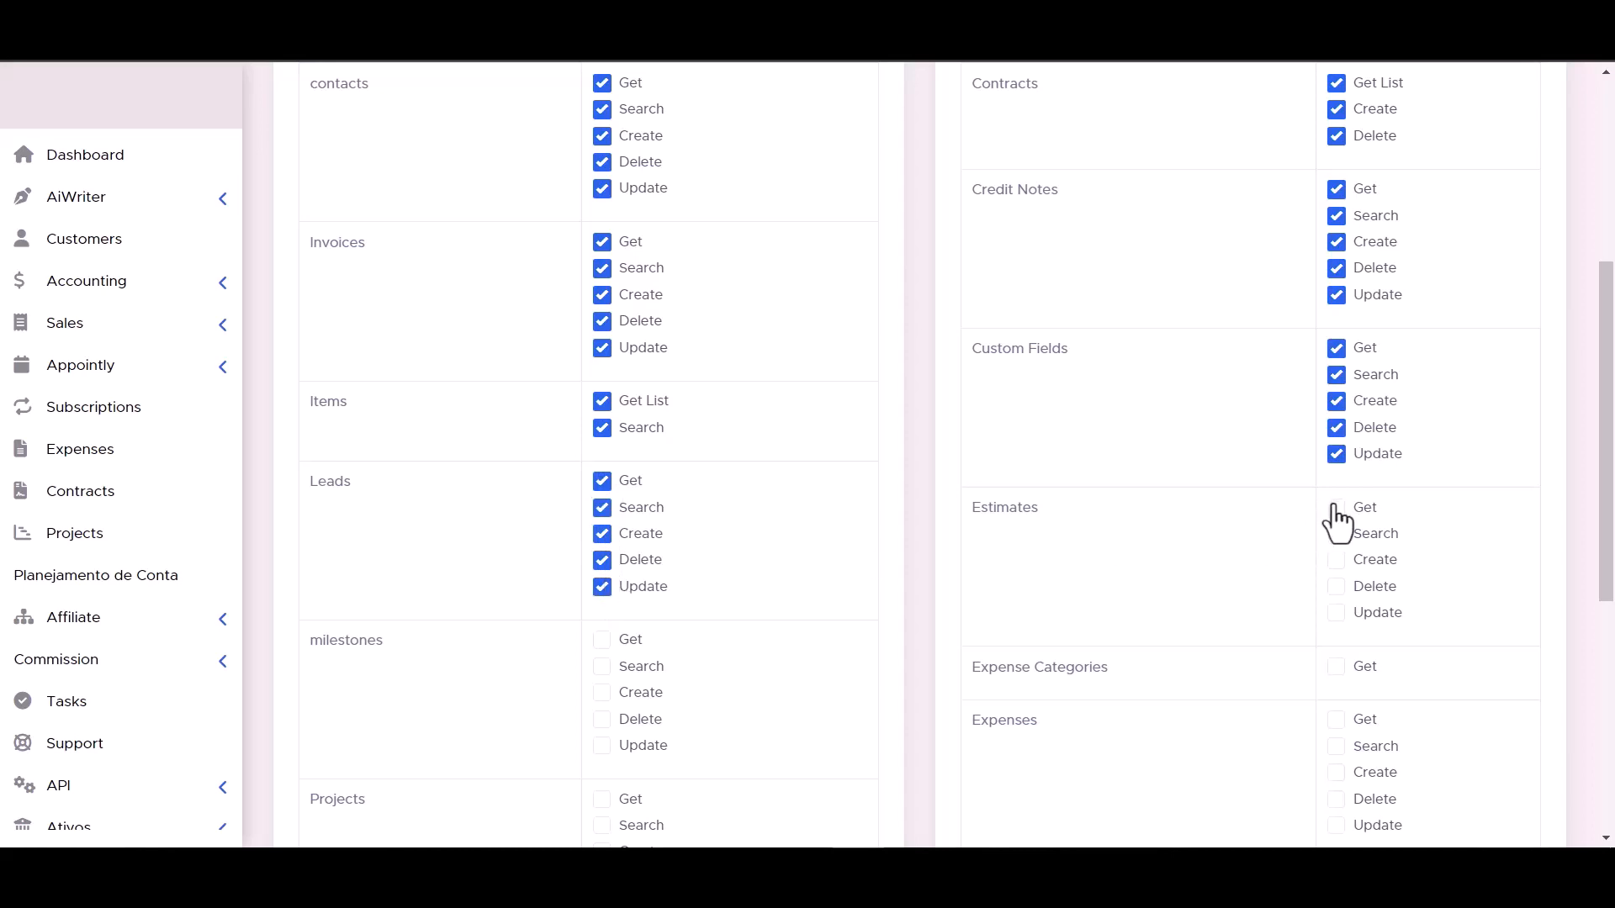
pyautogui.click(1336, 533)
pyautogui.click(1336, 559)
pyautogui.click(1336, 586)
pyautogui.click(1336, 612)
pyautogui.scroll(-2, 1335, 618)
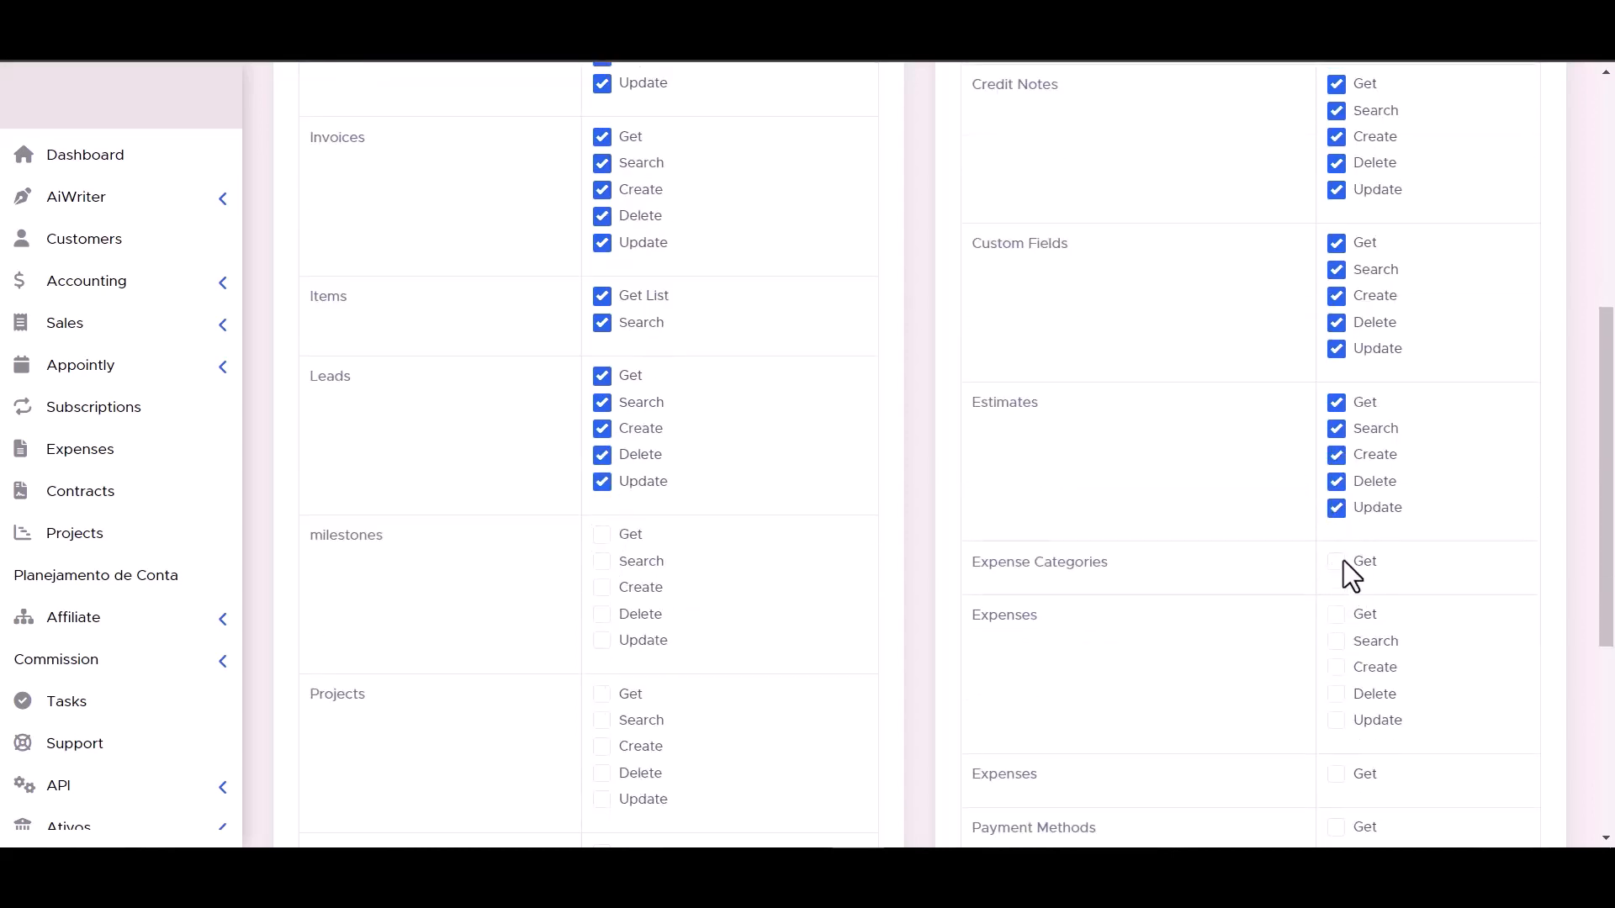
# - Enable all capabilities for milestones, Projects, Expense Categories and Expenses permissions
pyautogui.scroll(-5, 607, 548)
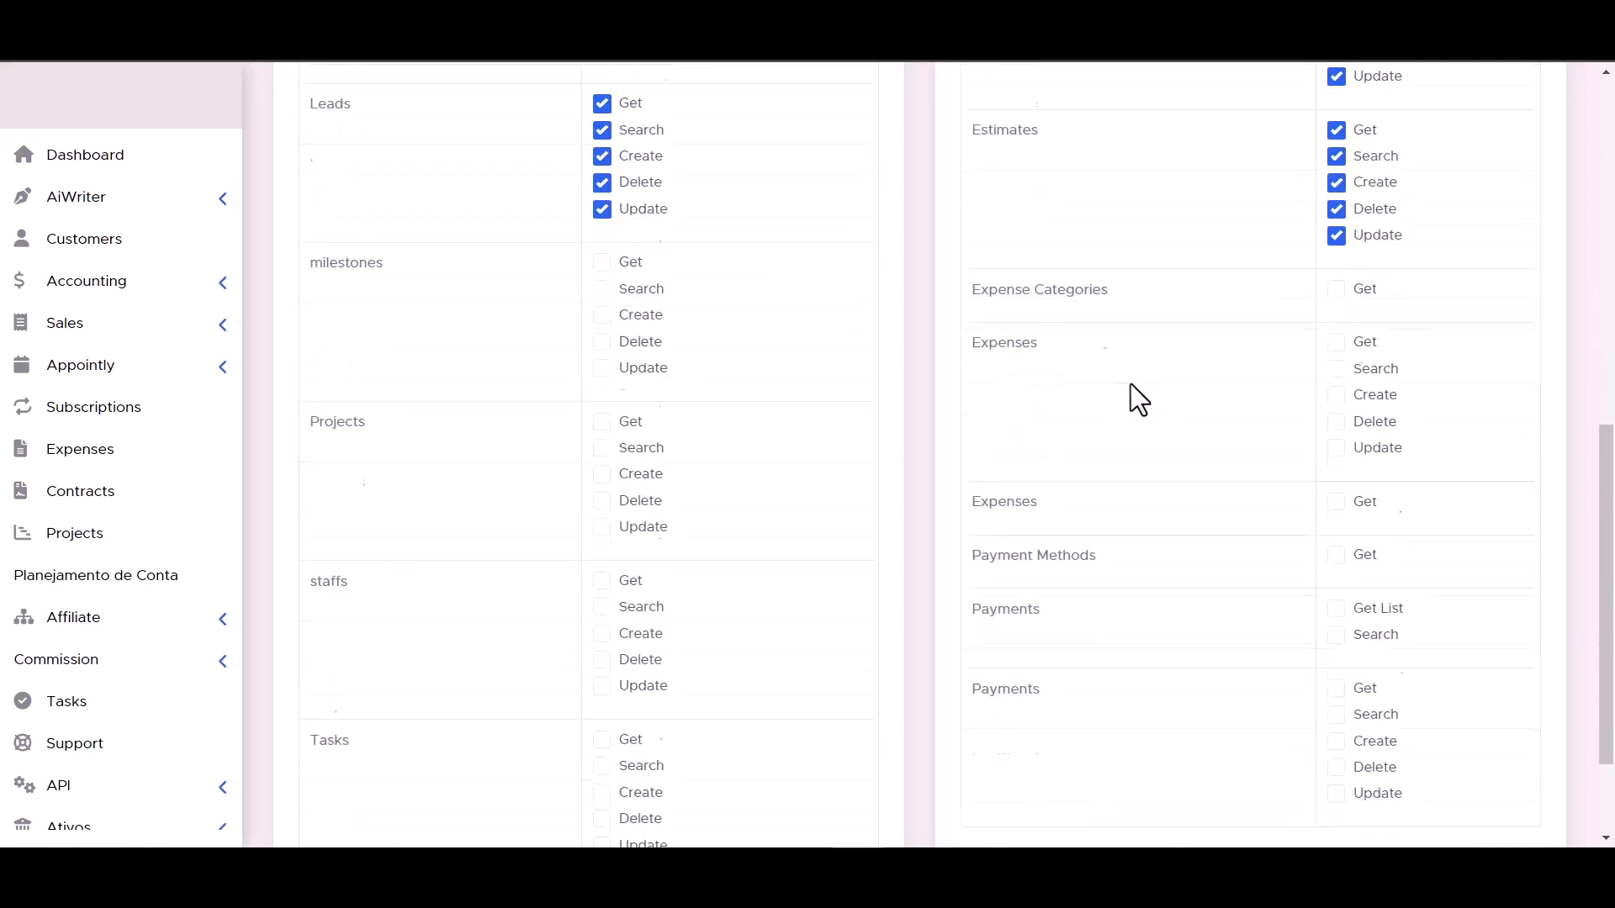
pyautogui.scroll(1, 639, 320)
pyautogui.click(602, 191)
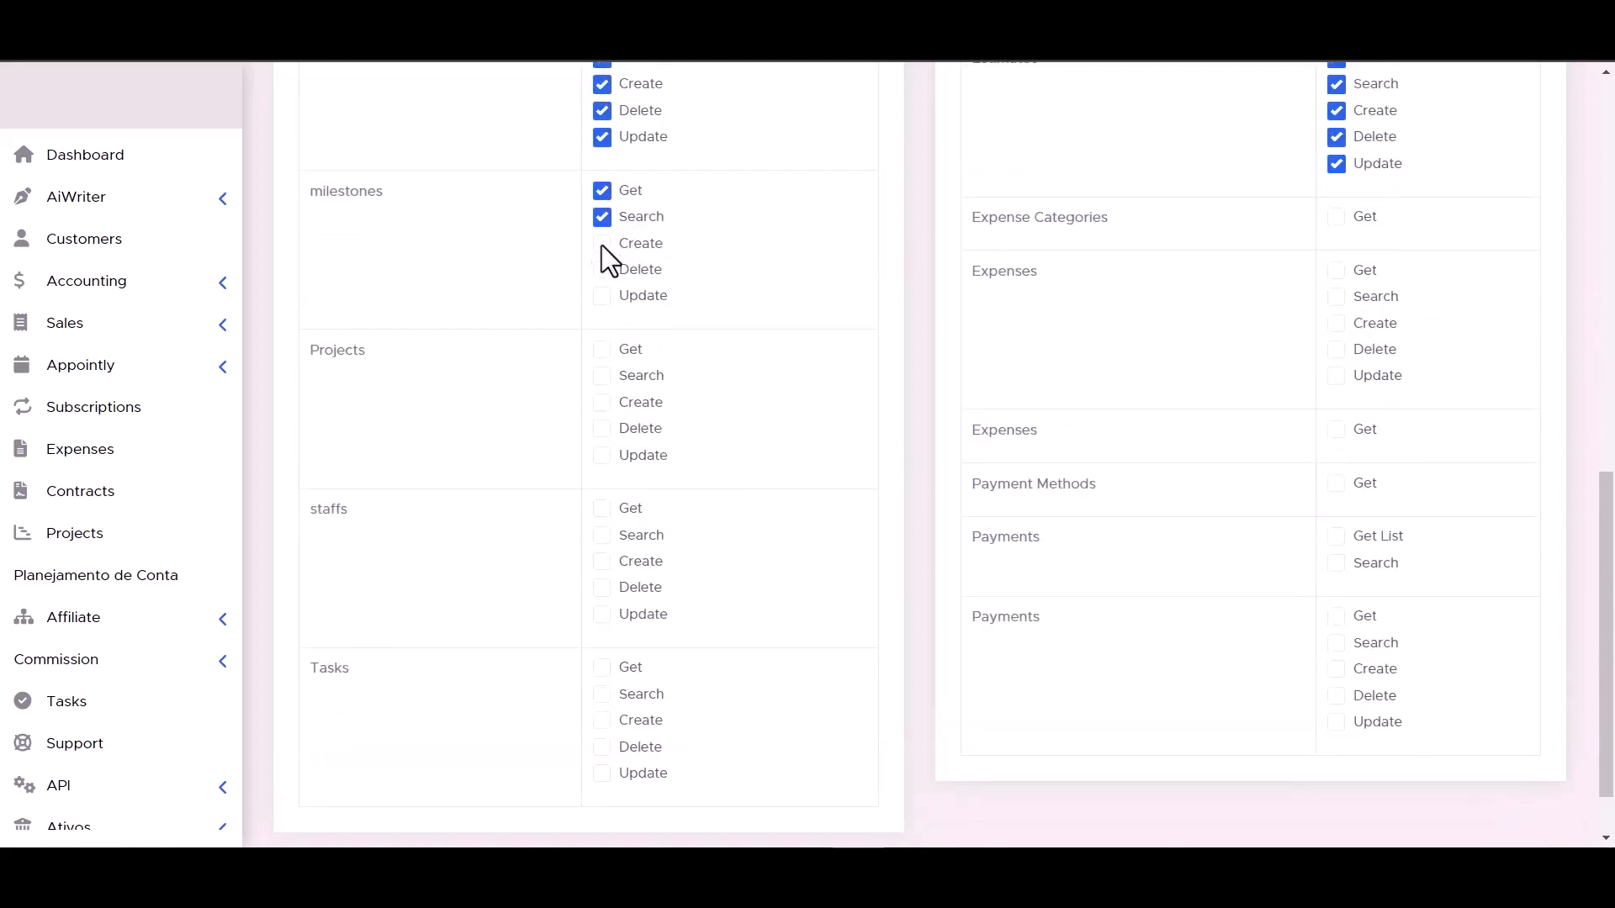
pyautogui.click(601, 269)
pyautogui.click(602, 295)
pyautogui.click(602, 350)
pyautogui.click(602, 403)
pyautogui.click(603, 429)
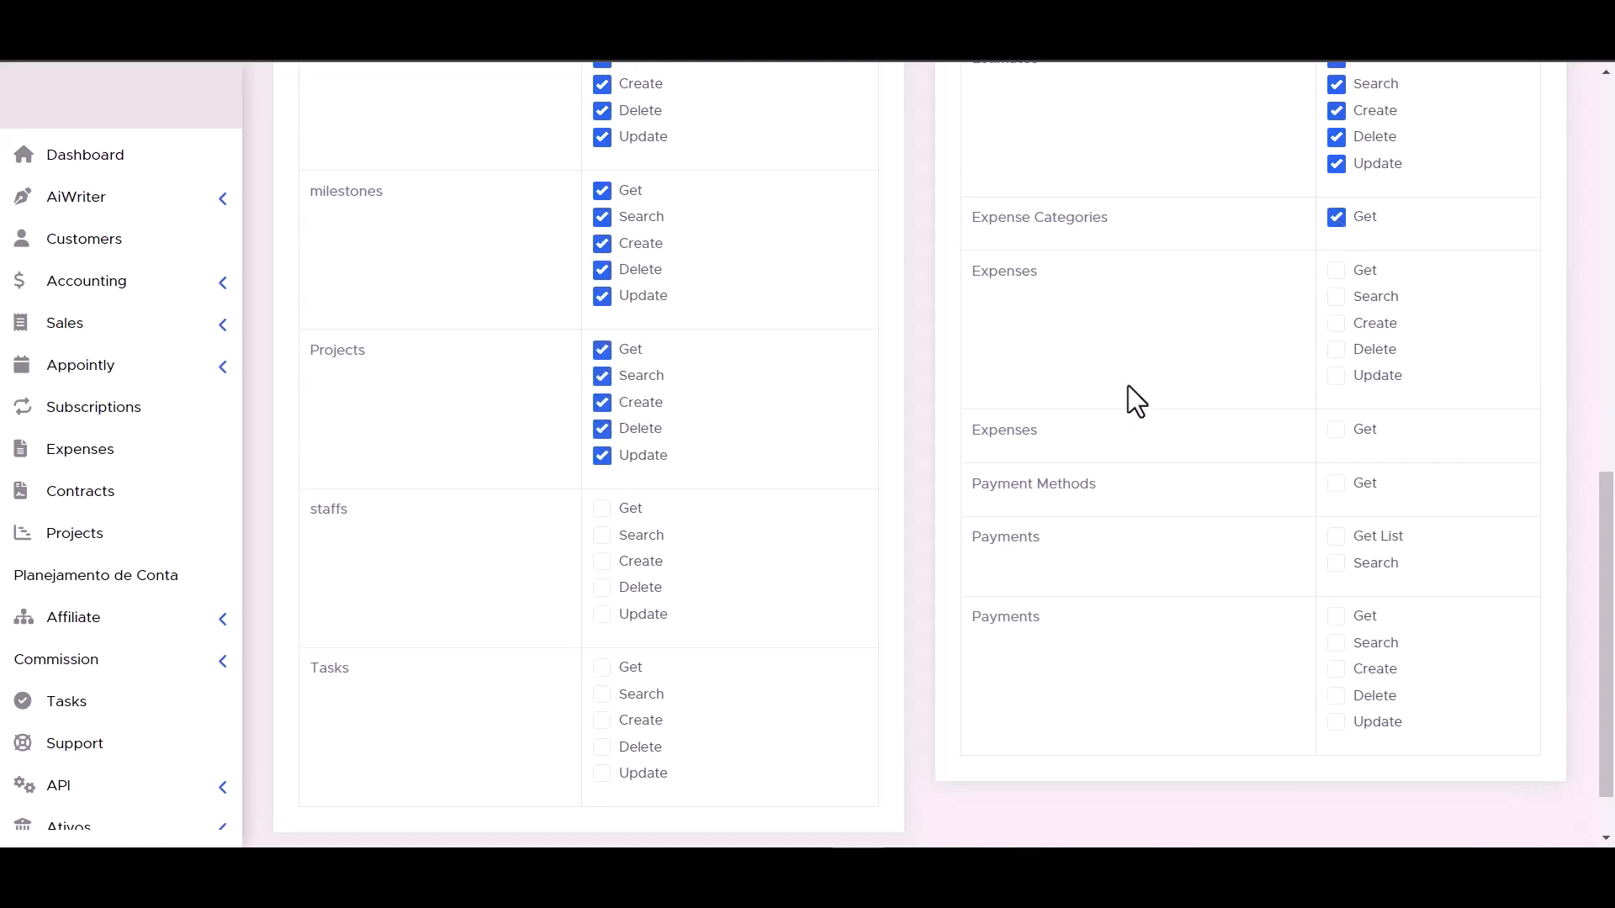
pyautogui.click(1335, 376)
pyautogui.click(1335, 350)
pyautogui.click(1336, 297)
# - Enable all capabilities for the staffs and Tasks permissions
pyautogui.click(602, 509)
pyautogui.click(603, 536)
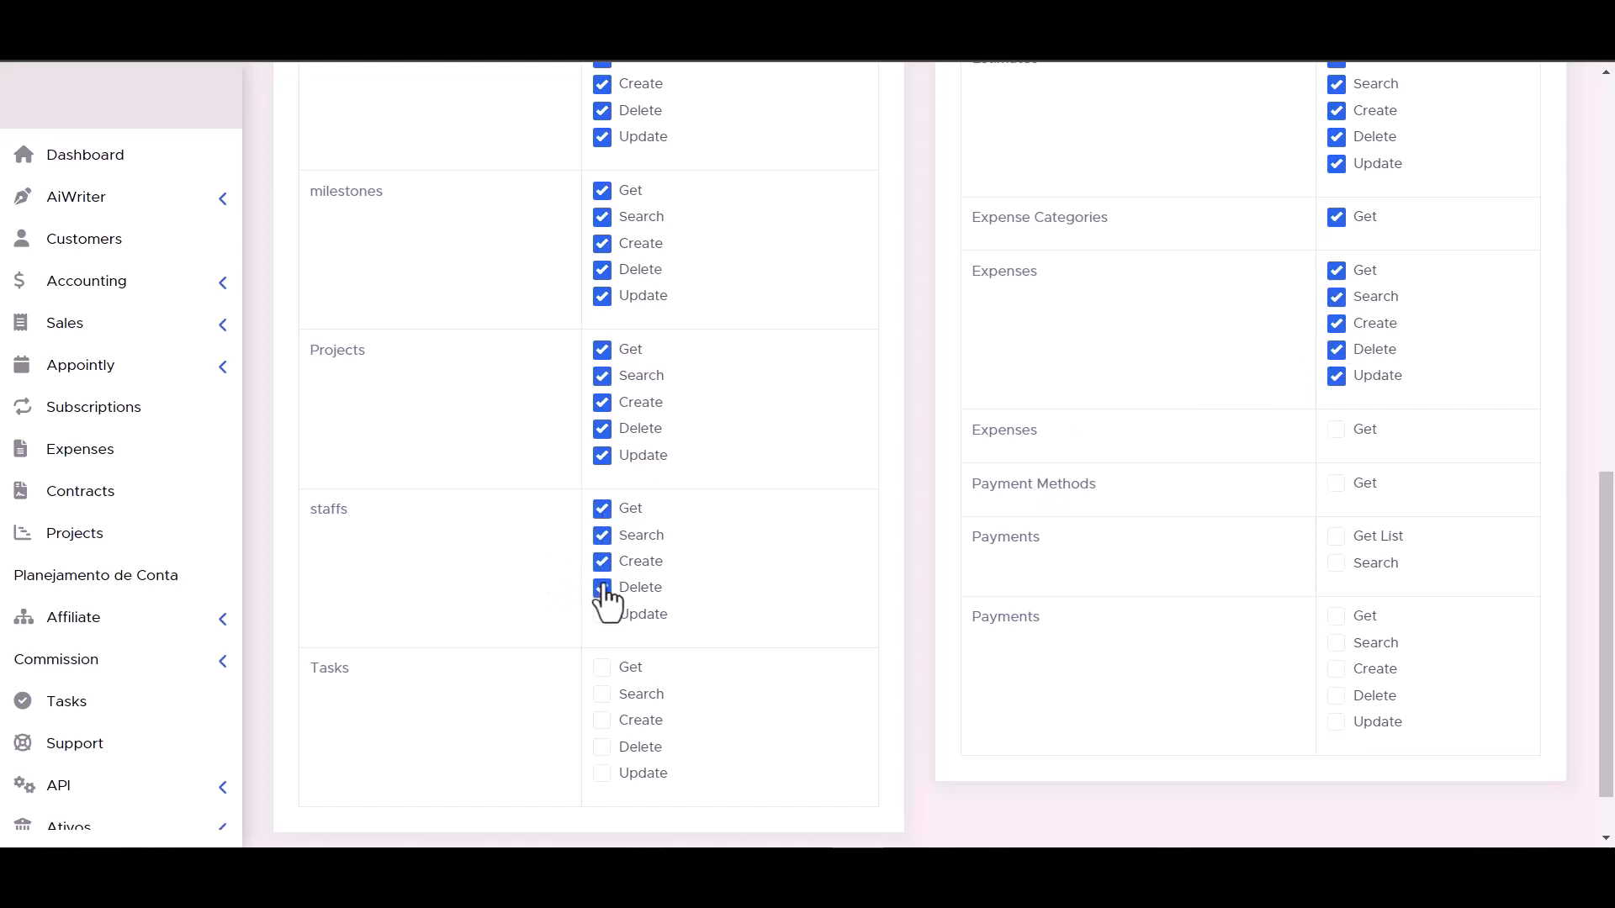
pyautogui.click(602, 613)
pyautogui.scroll(-1, 1051, 577)
pyautogui.click(602, 694)
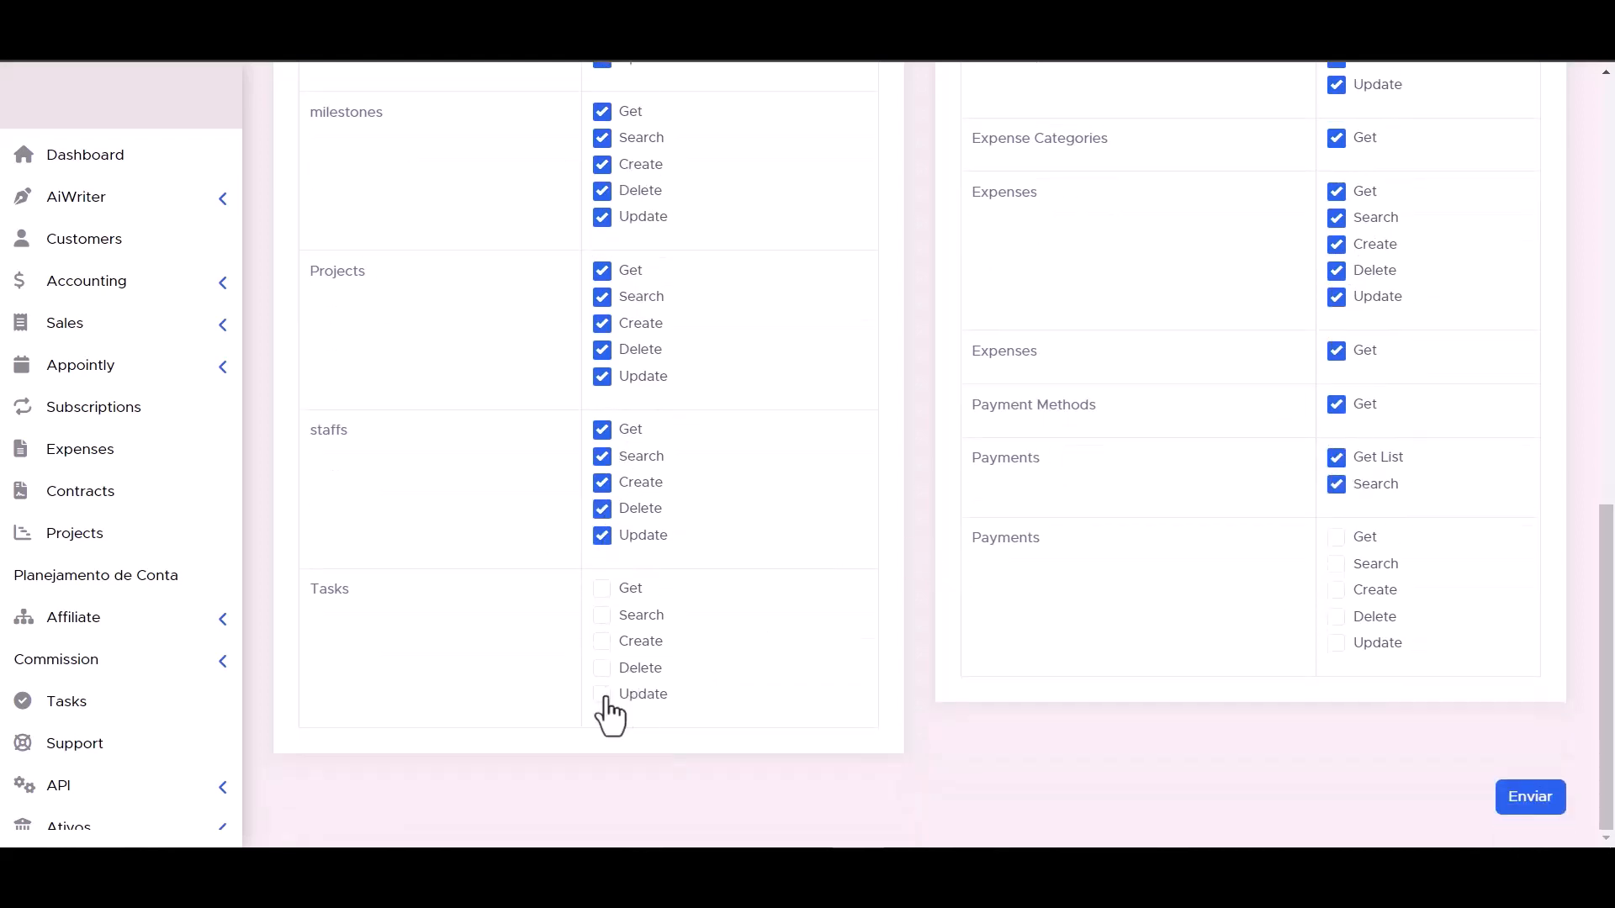
pyautogui.click(602, 667)
pyautogui.click(602, 641)
pyautogui.click(603, 615)
pyautogui.click(602, 588)
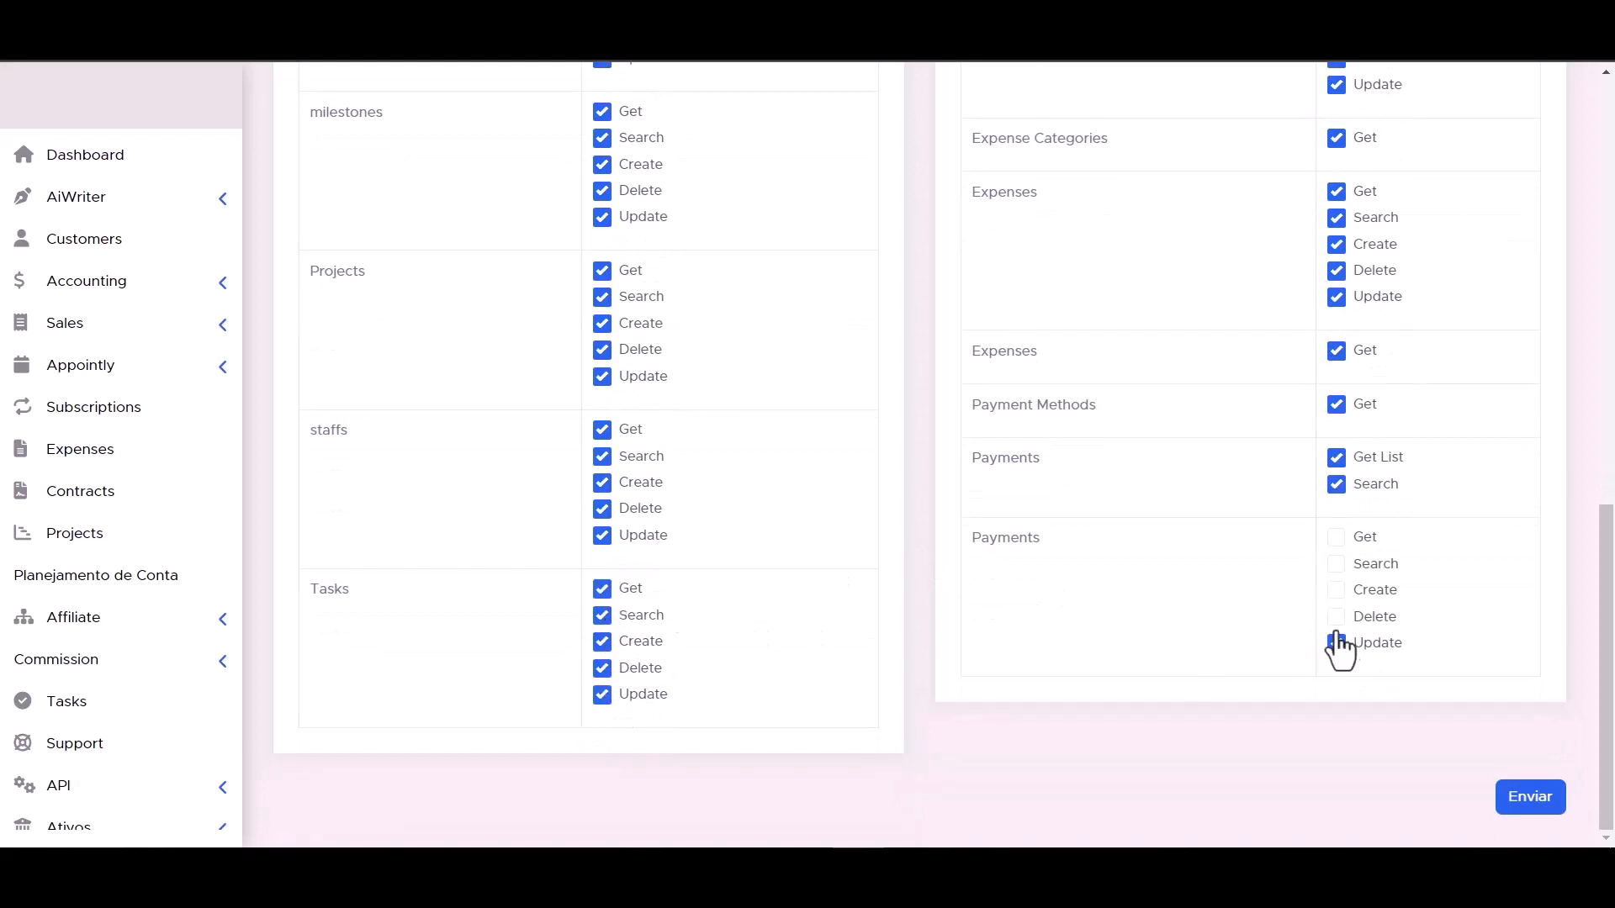
# - Enable all Payments capabilities and submit the new API token
pyautogui.click(1336, 617)
pyautogui.click(1337, 564)
pyautogui.click(1336, 537)
pyautogui.scroll(1, 1152, 641)
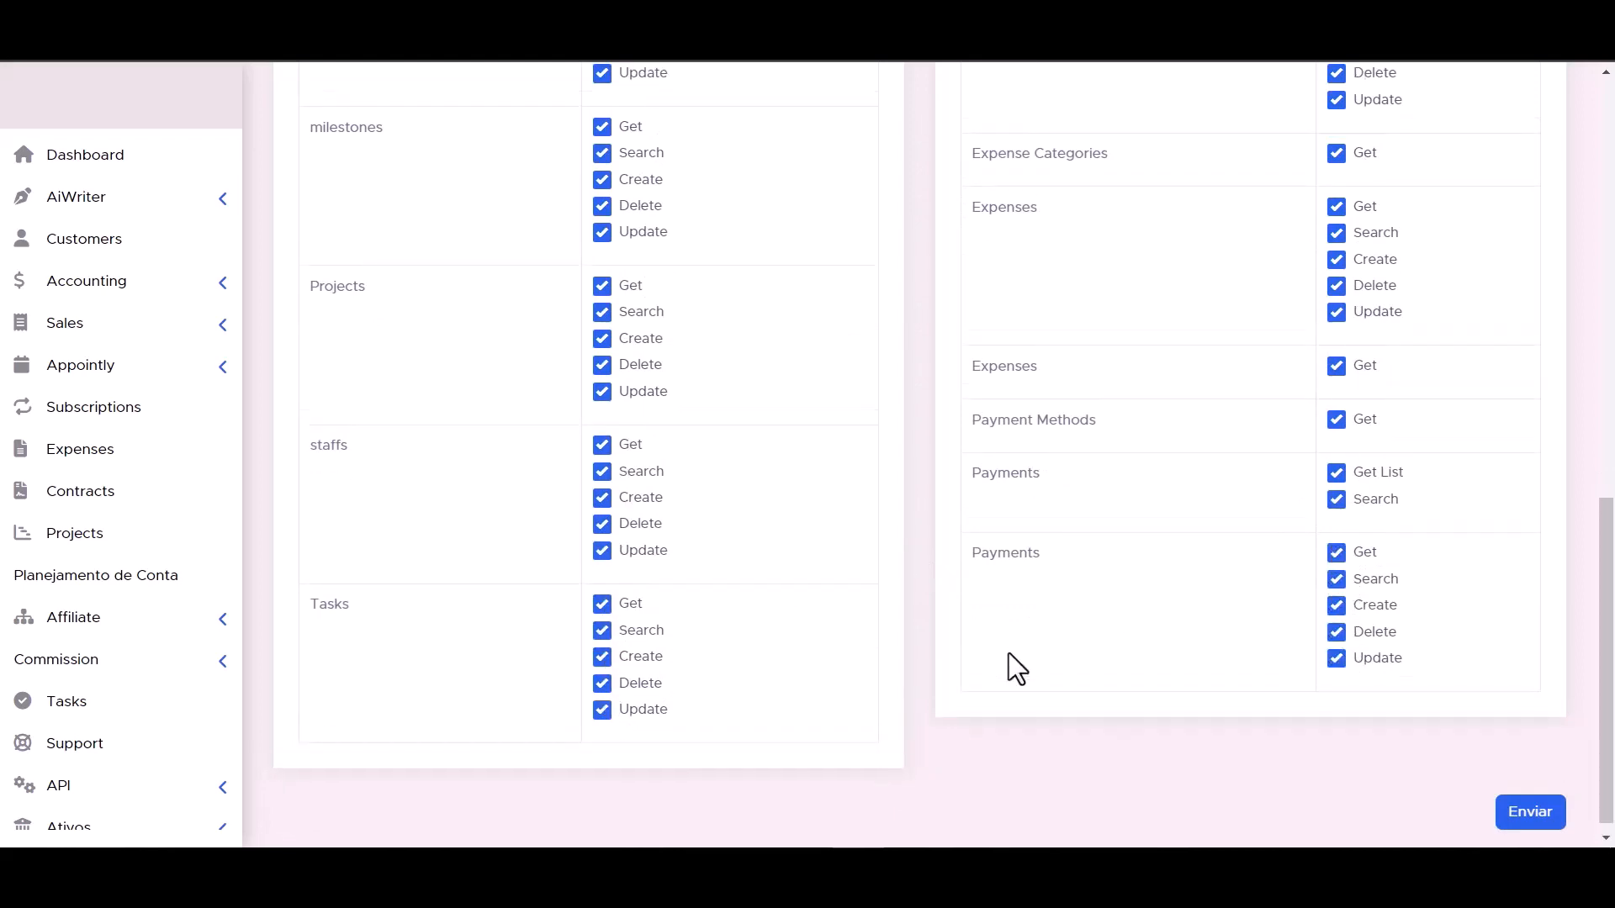
pyautogui.scroll(-1, 1007, 653)
pyautogui.click(1535, 803)
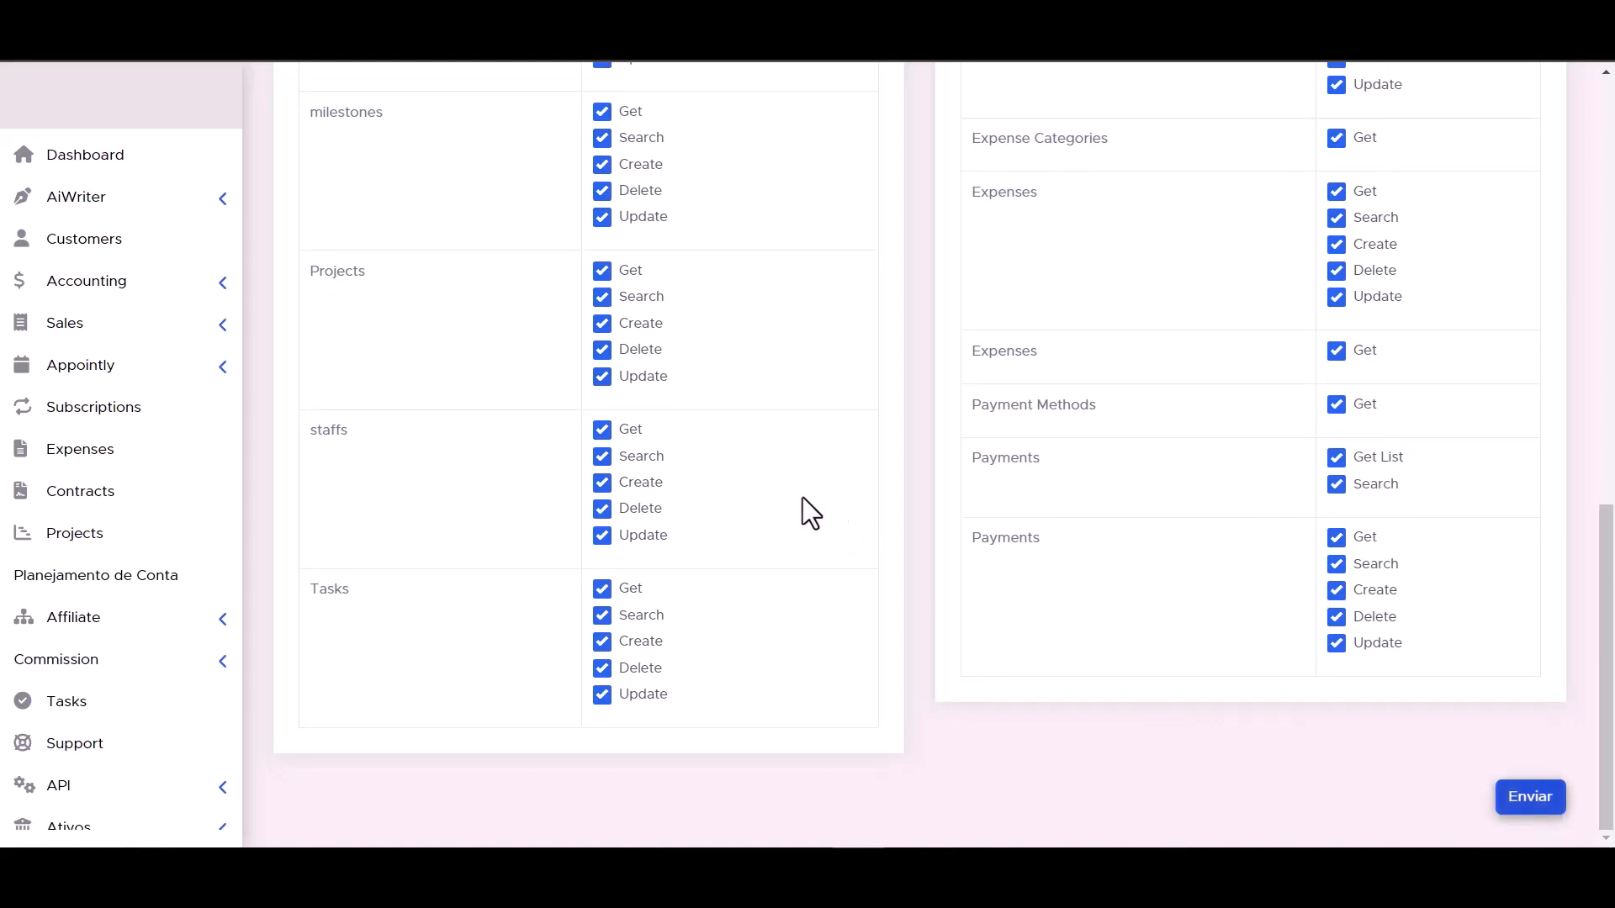
# - Copy the generated token and paste it into the integration's API Token field
pyautogui.tripleClick(813, 391)
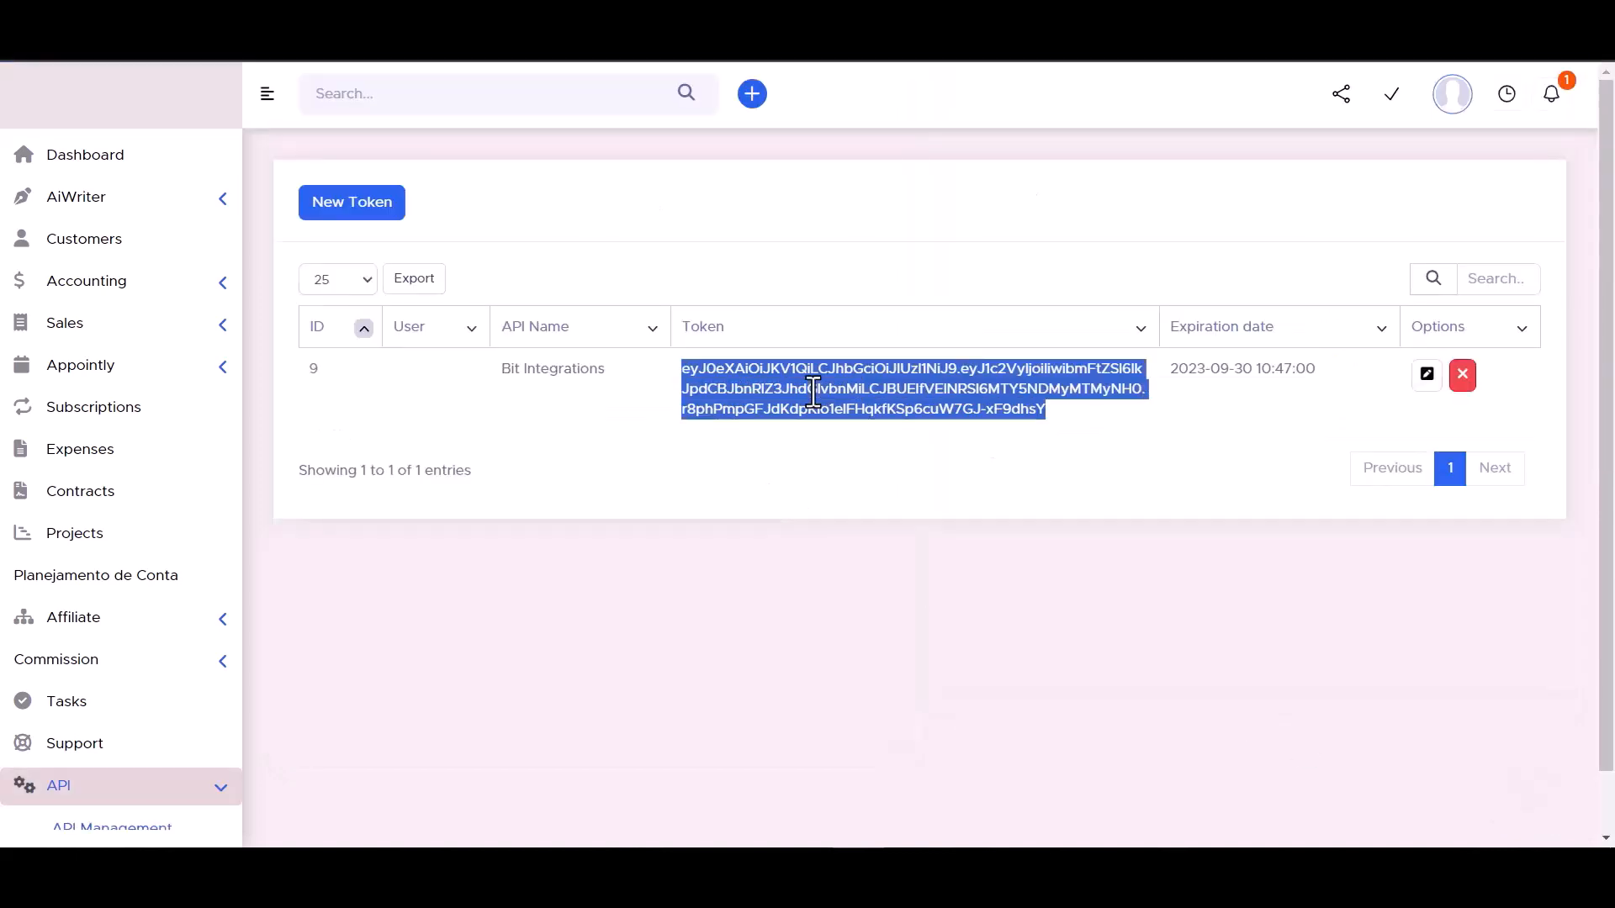
pyautogui.hotkey('ctrl', 'v')
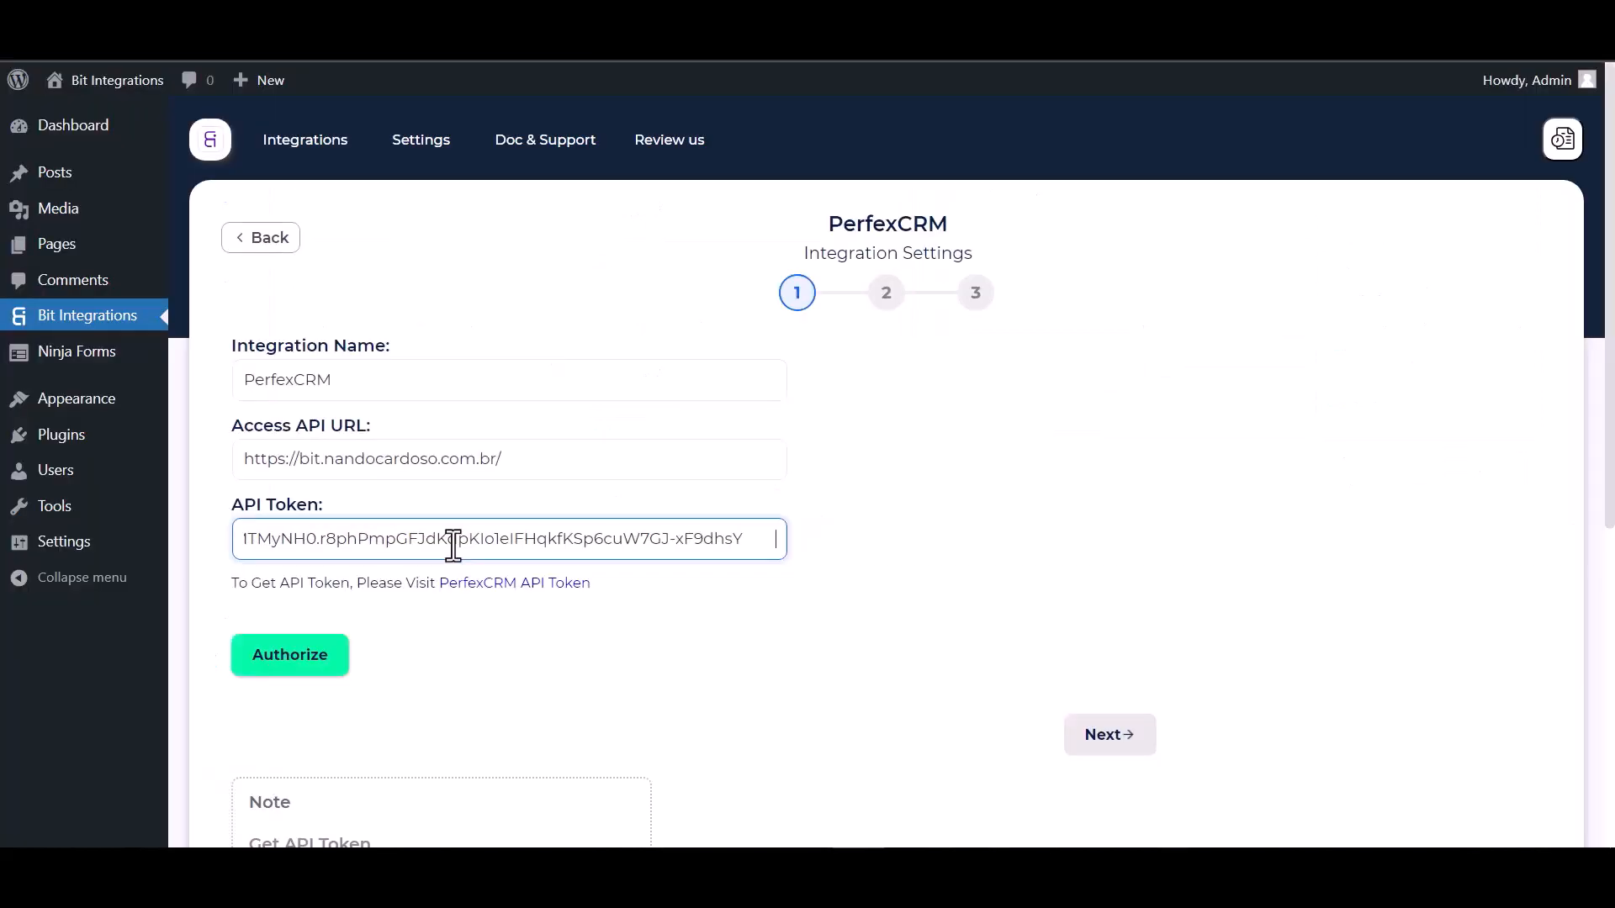
# - Authorize the PerfexCRM connection and continue to the action settings
pyautogui.click(281, 664)
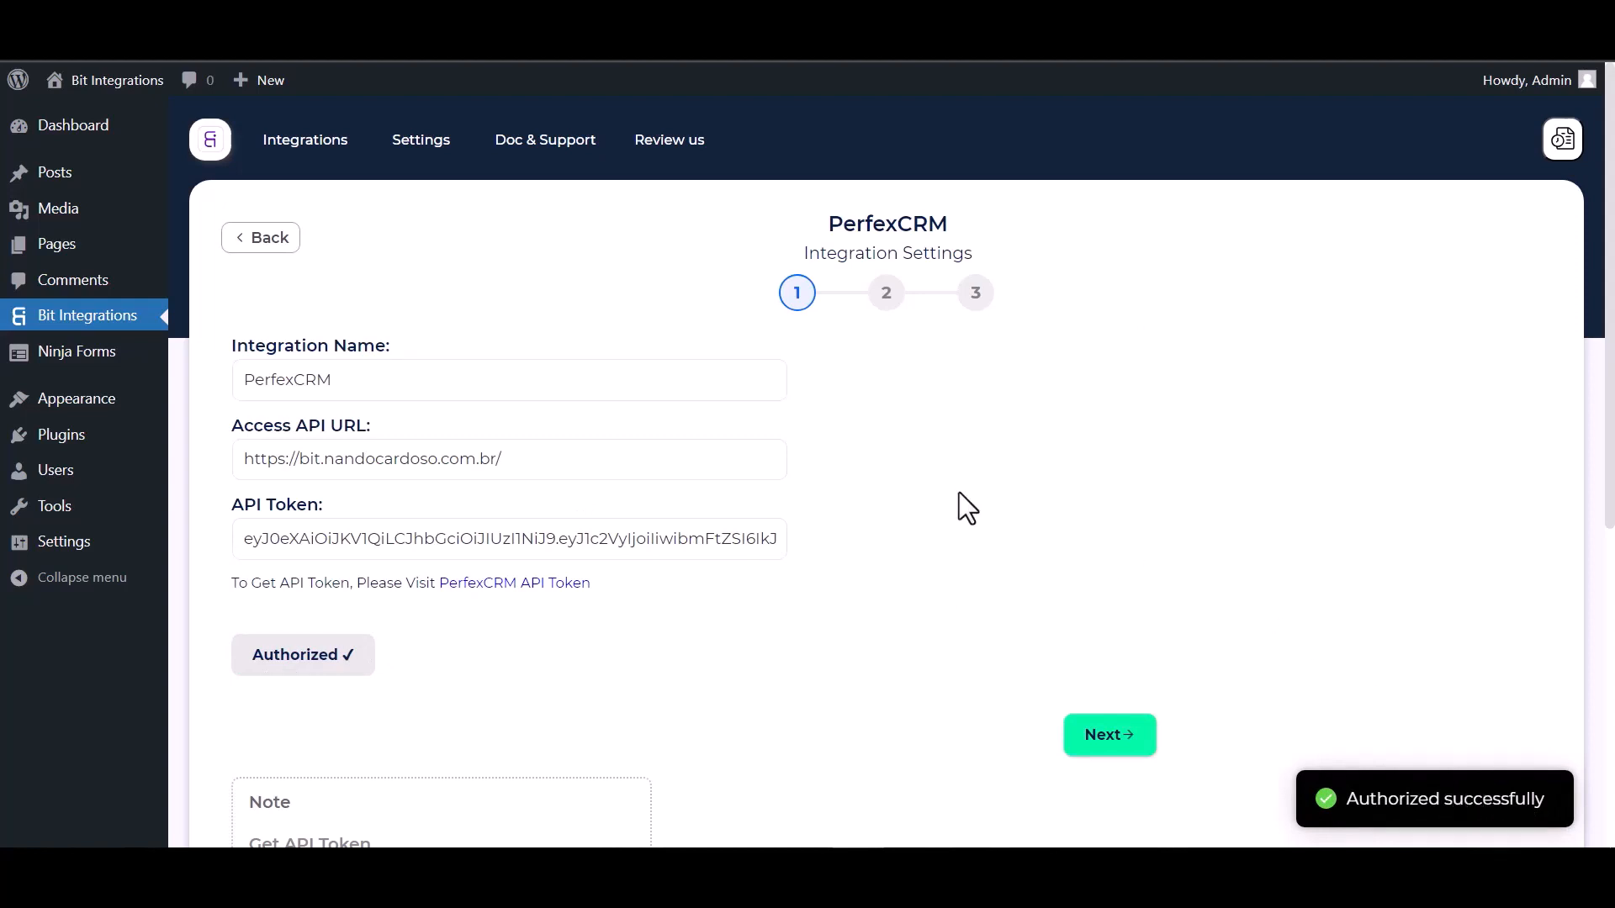
pyautogui.scroll(-2, 959, 505)
pyautogui.scroll(2, 894, 529)
pyautogui.click(1112, 738)
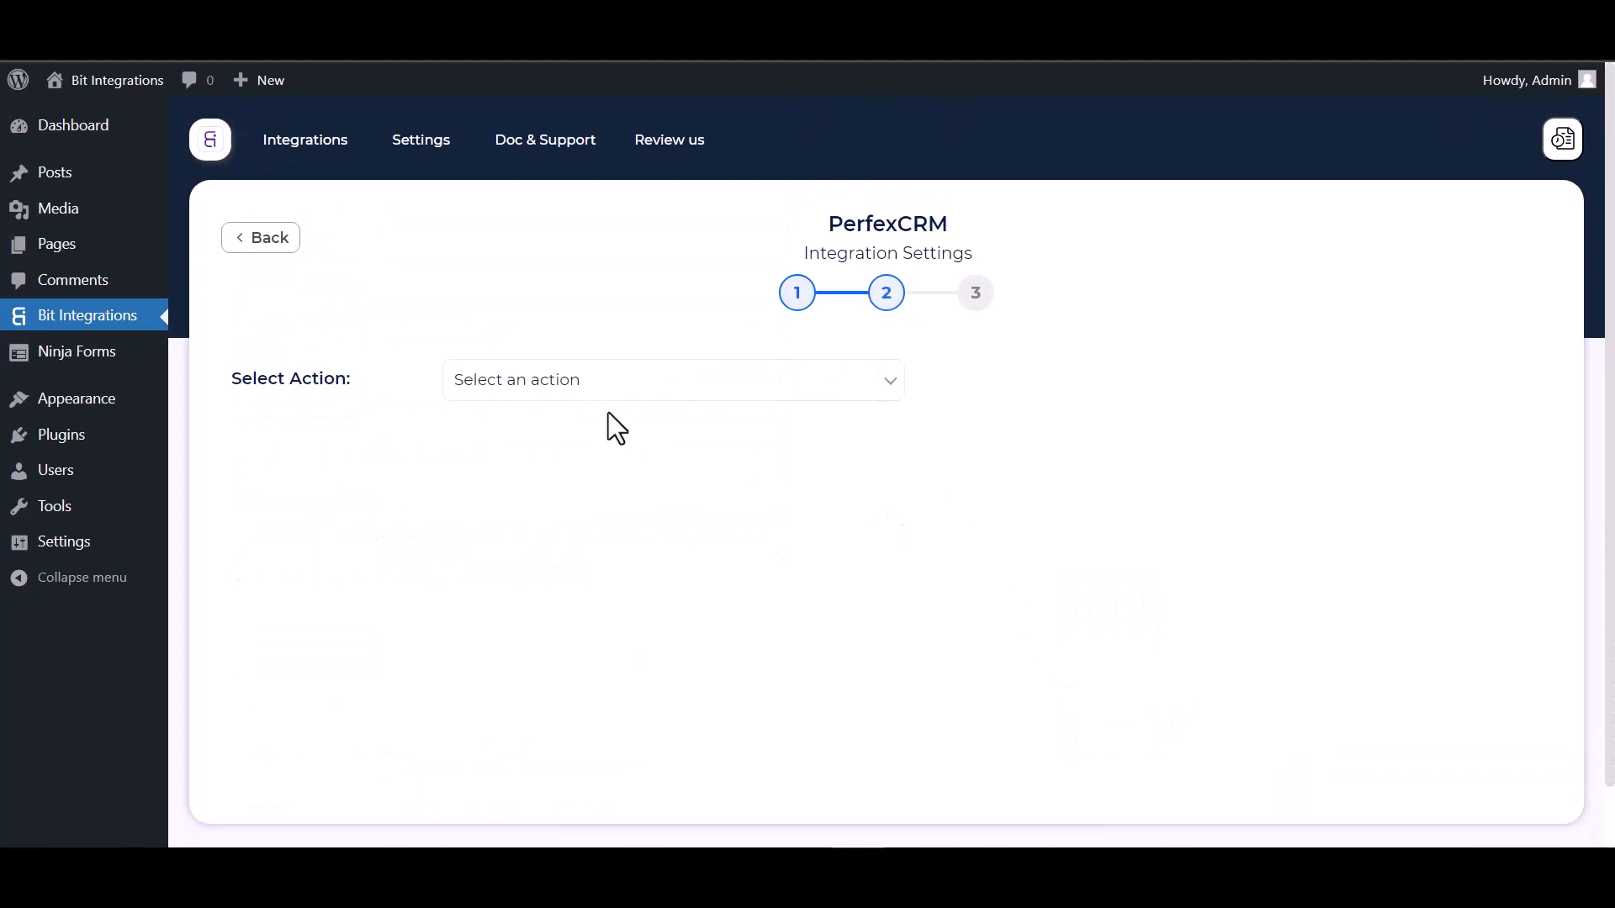
# - Choose the Create Contact action and select Bit Integrations as the customer
pyautogui.click(615, 392)
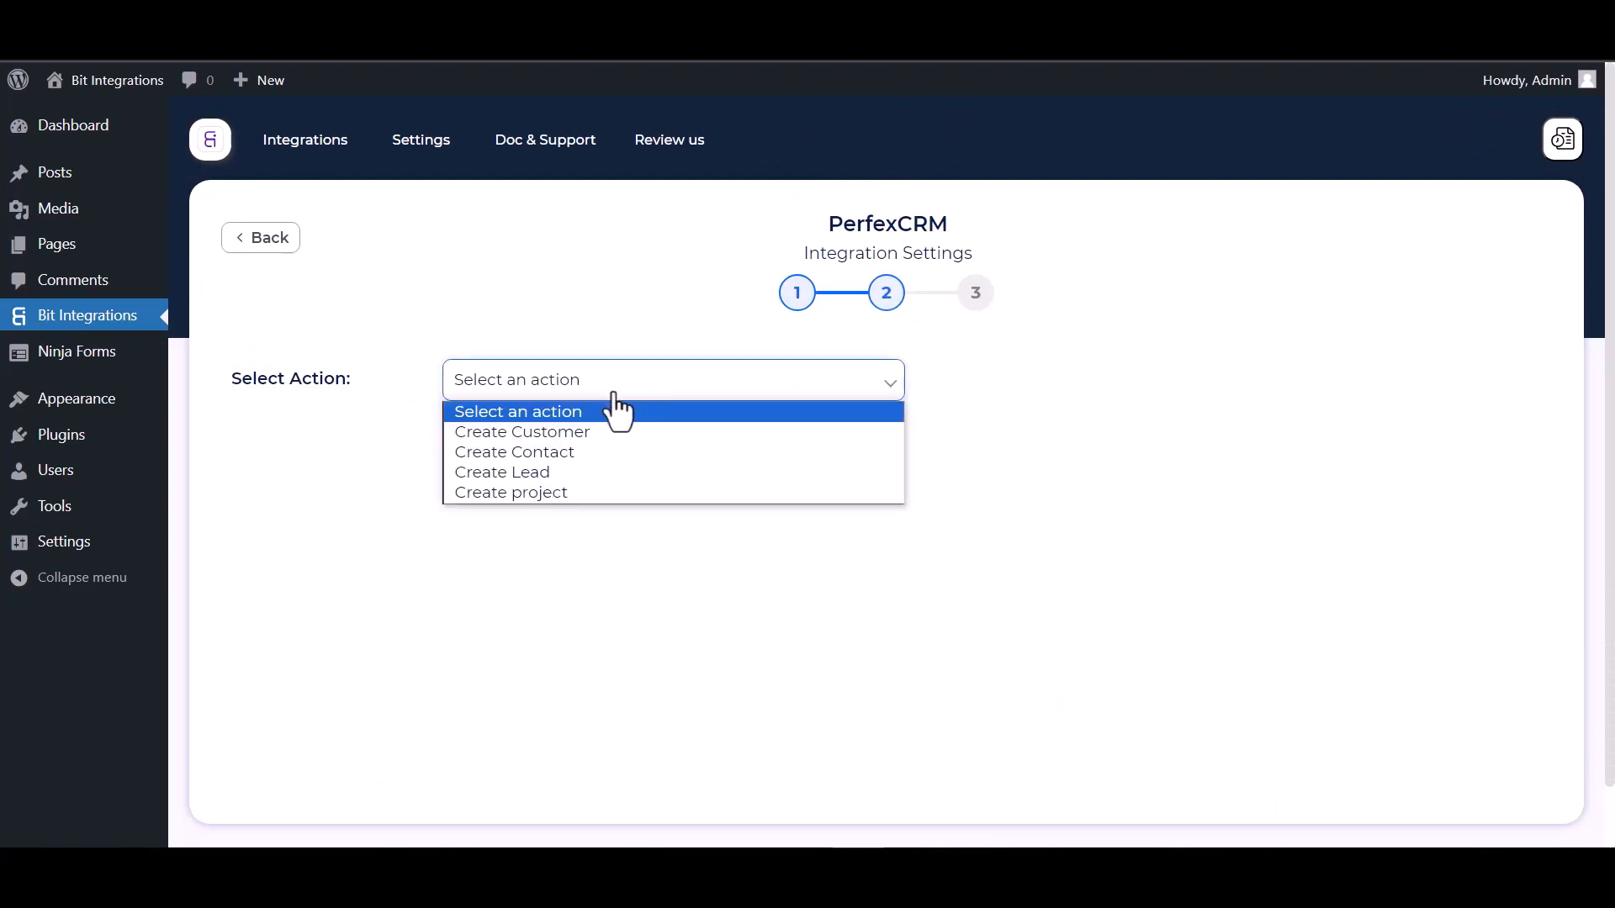
pyautogui.click(553, 459)
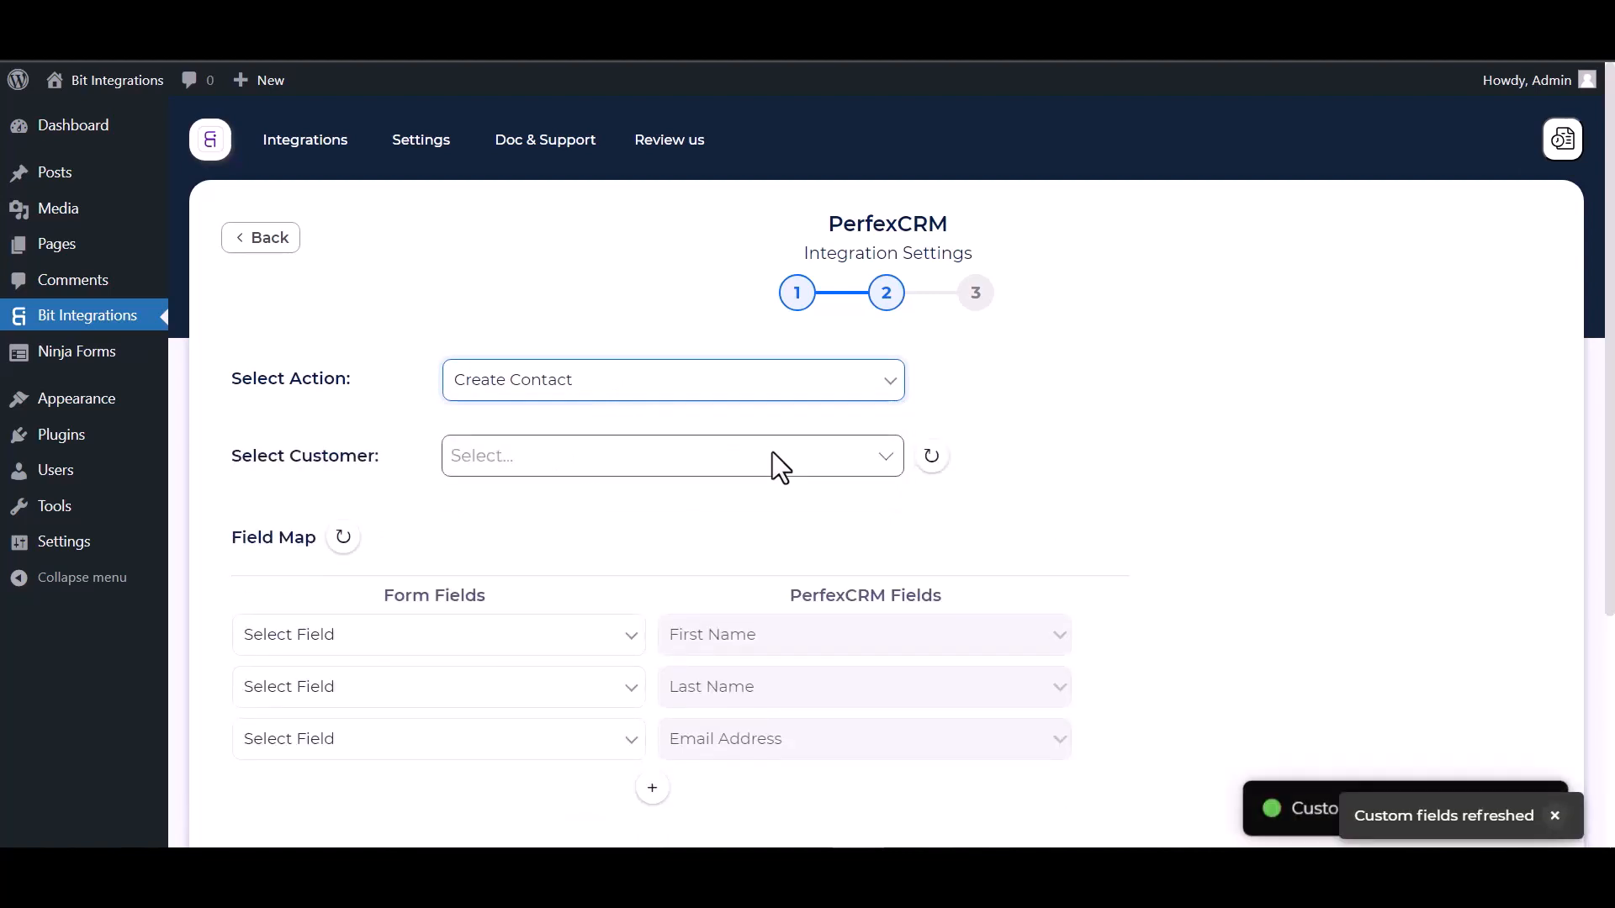
pyautogui.scroll(-1, 772, 452)
pyautogui.click(546, 396)
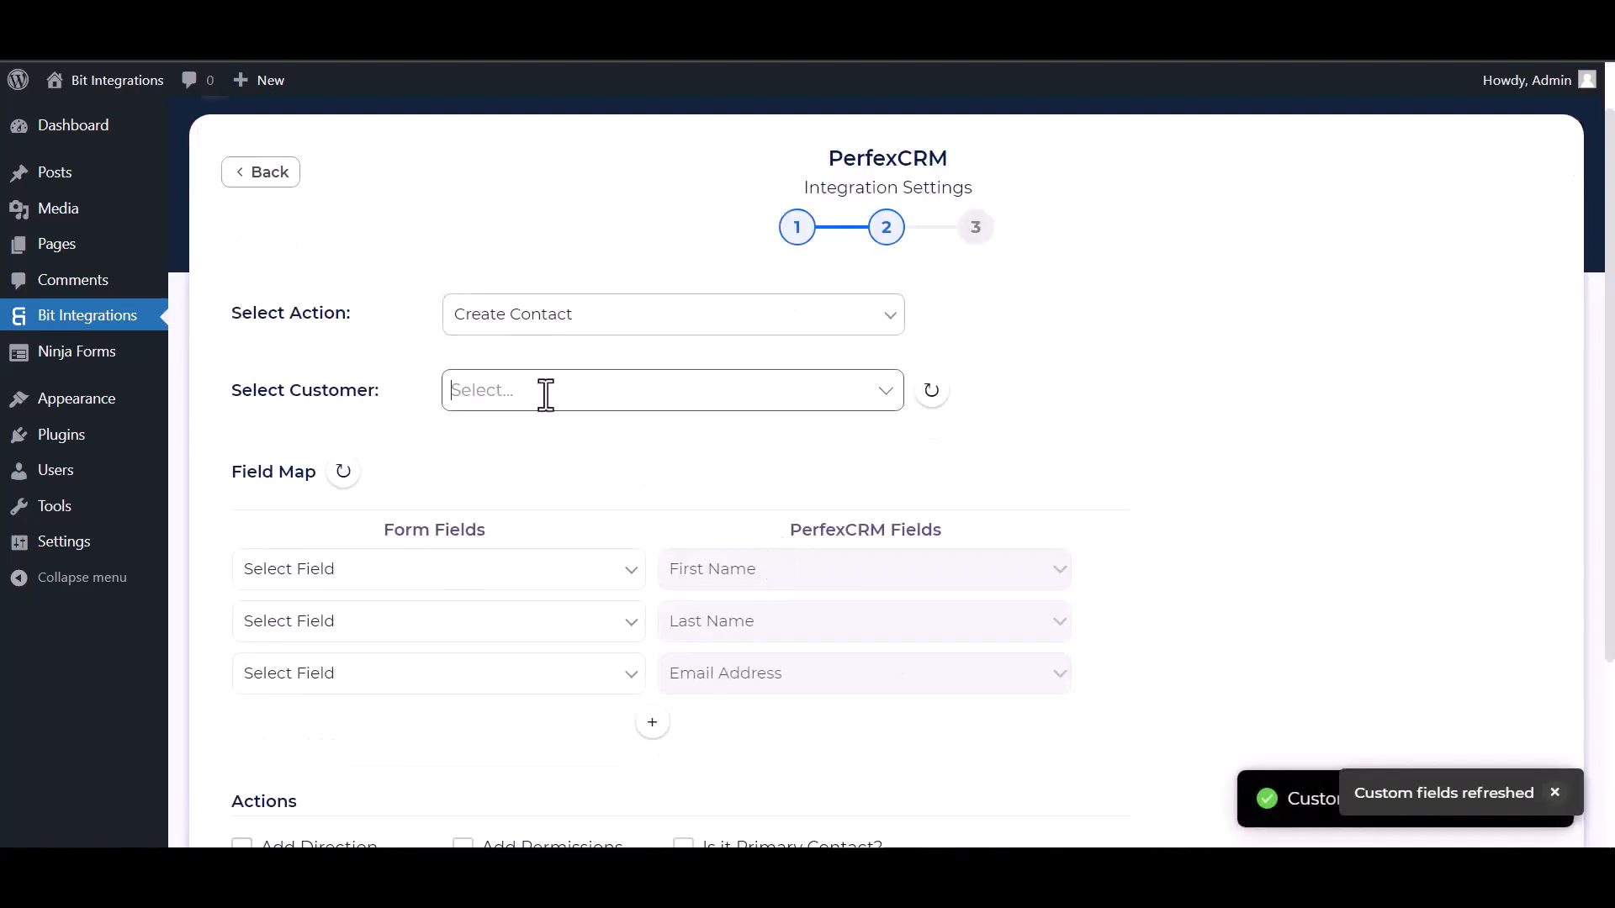
pyautogui.click(519, 443)
pyautogui.scroll(-3, 589, 412)
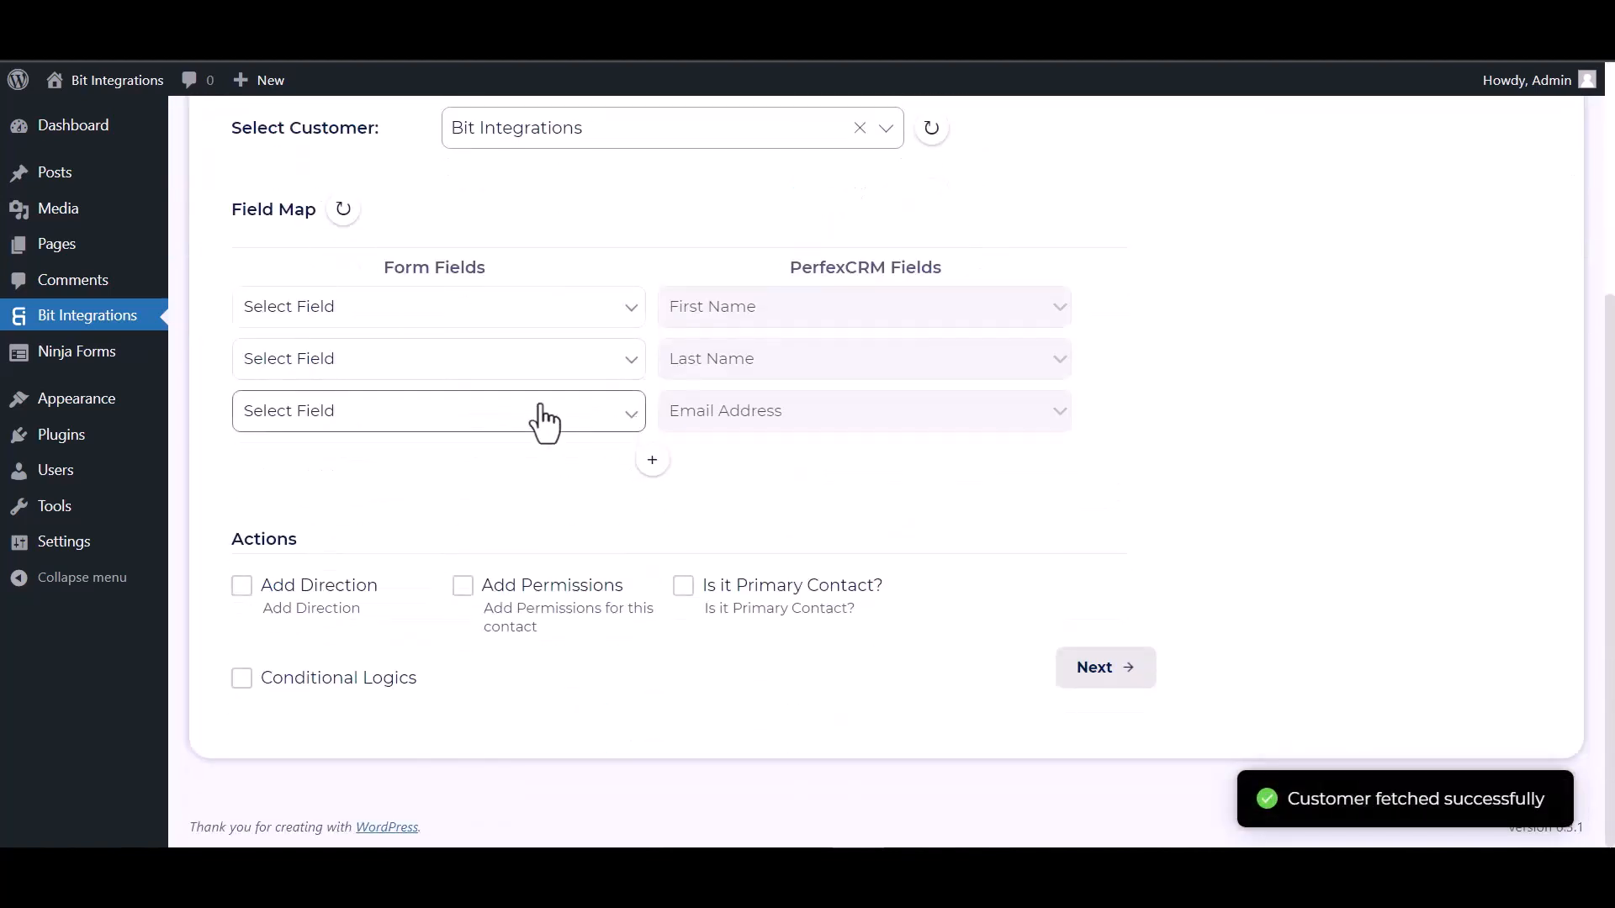
# - Map the form's First Name, Last Name and Email fields to the matching PerfexCRM fields
pyautogui.click(464, 320)
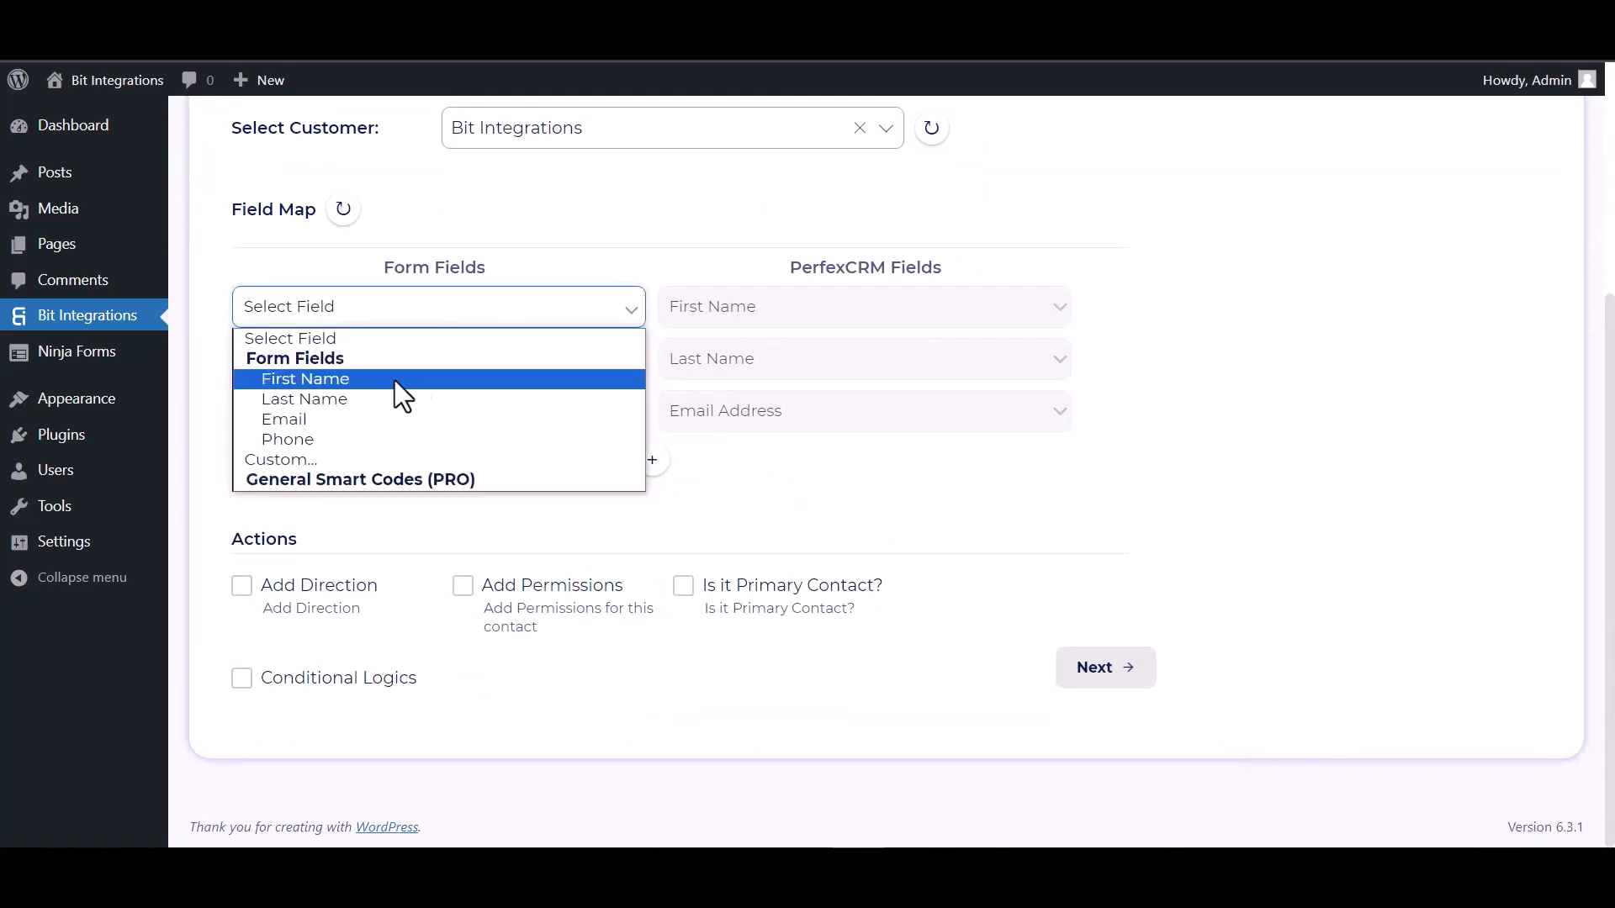
pyautogui.click(395, 380)
pyautogui.click(458, 370)
pyautogui.click(377, 450)
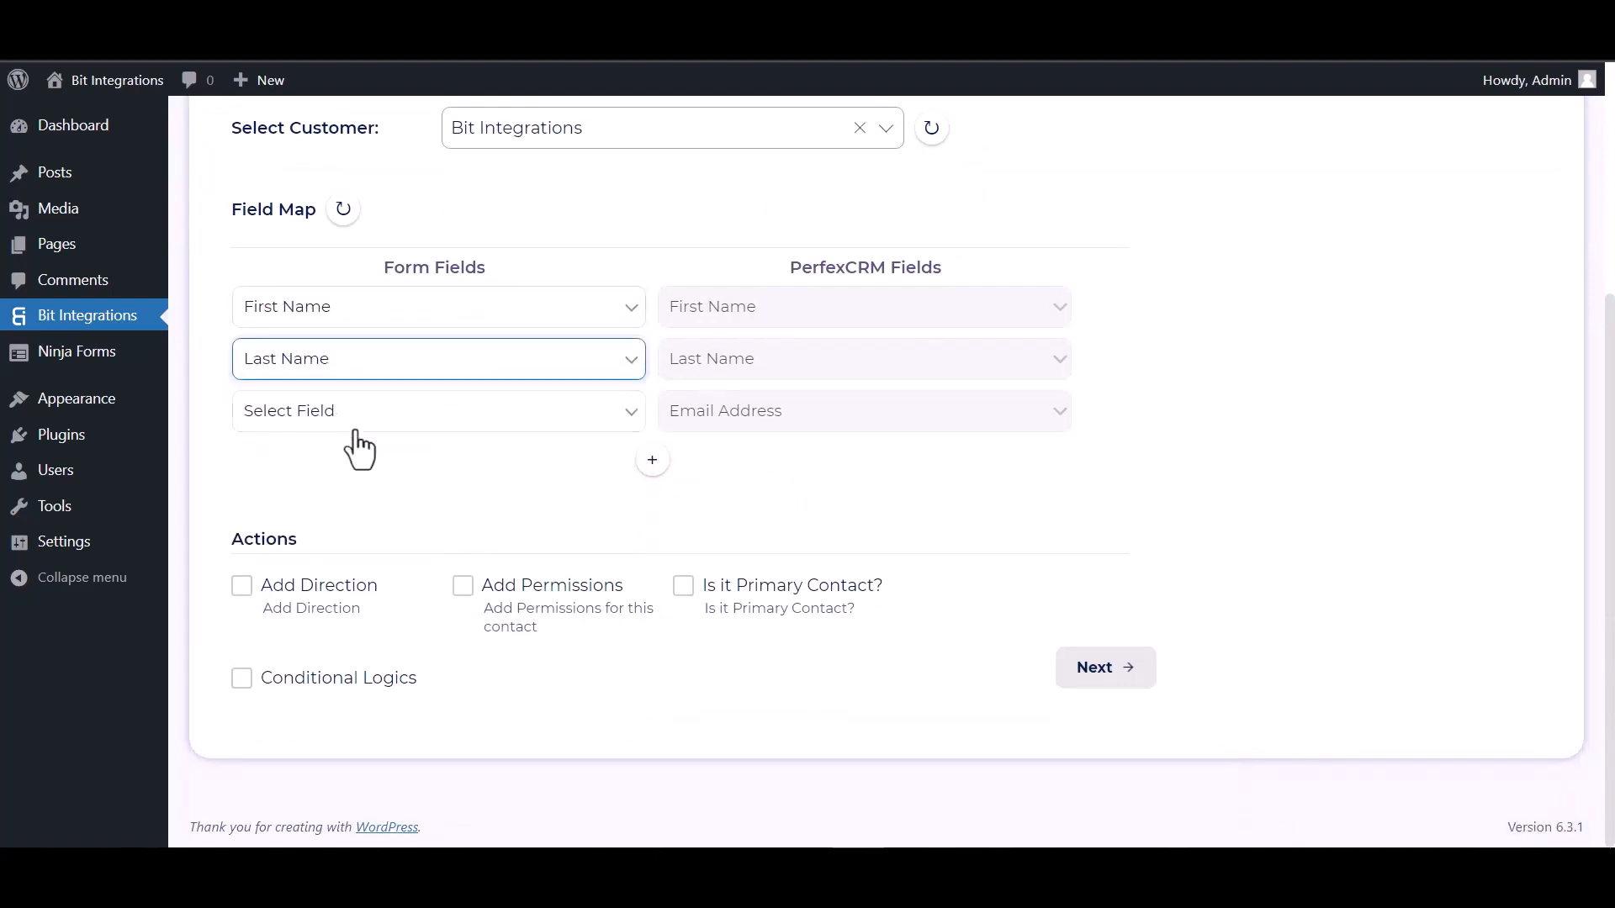
pyautogui.click(358, 427)
pyautogui.click(317, 523)
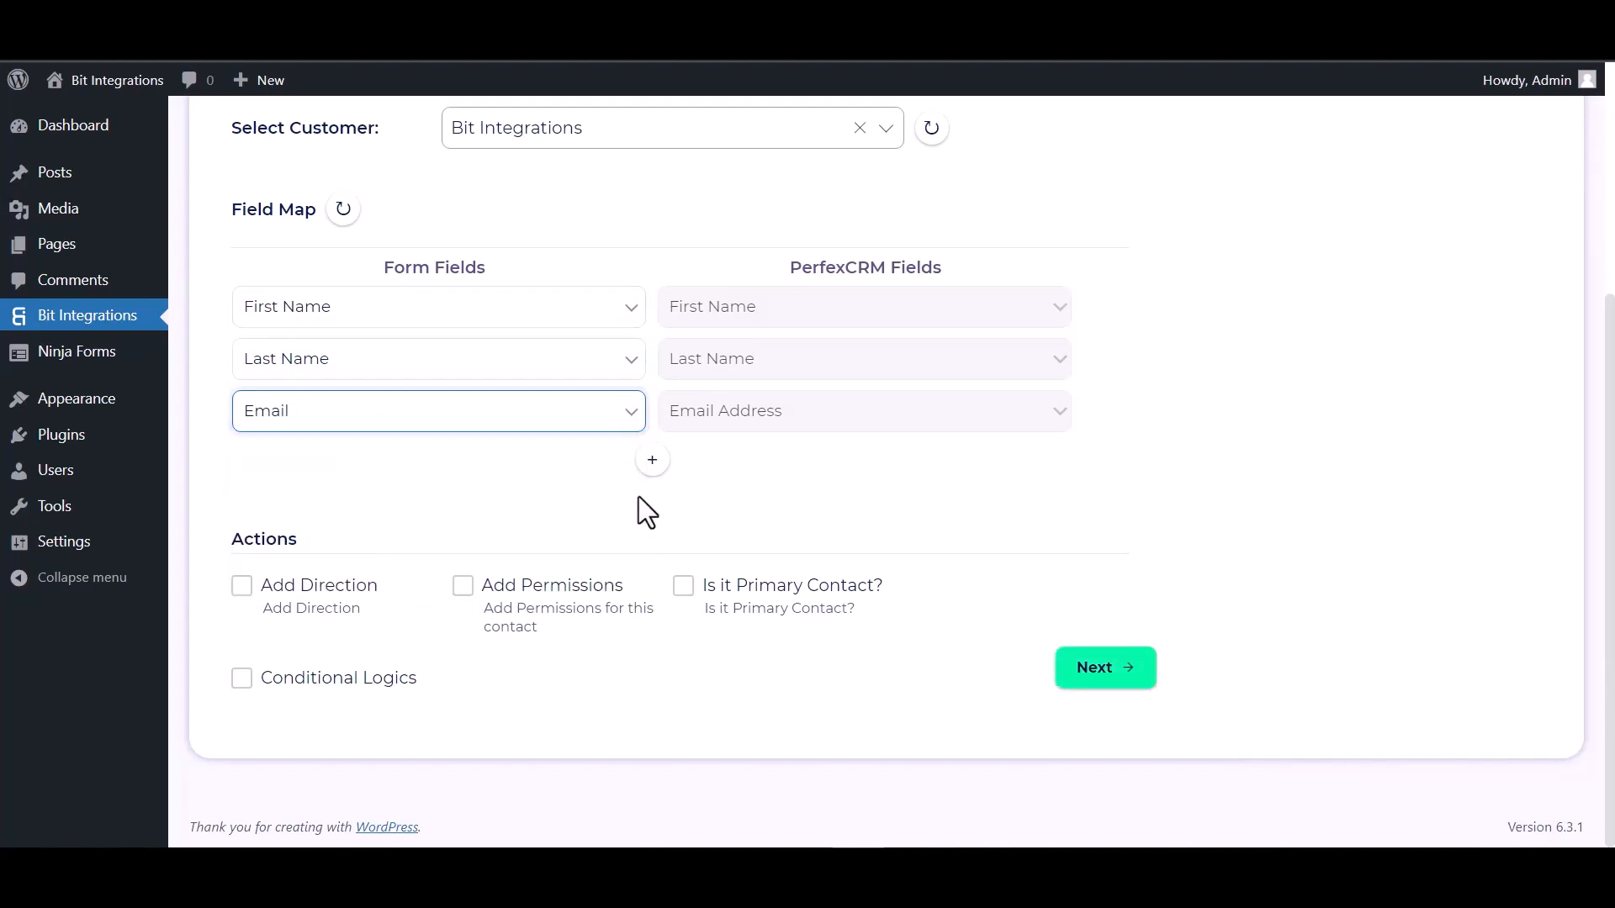
# - Add a field mapping row linking the form's Phone field to PerfexCRM's Phone Number
pyautogui.click(652, 460)
pyautogui.click(686, 466)
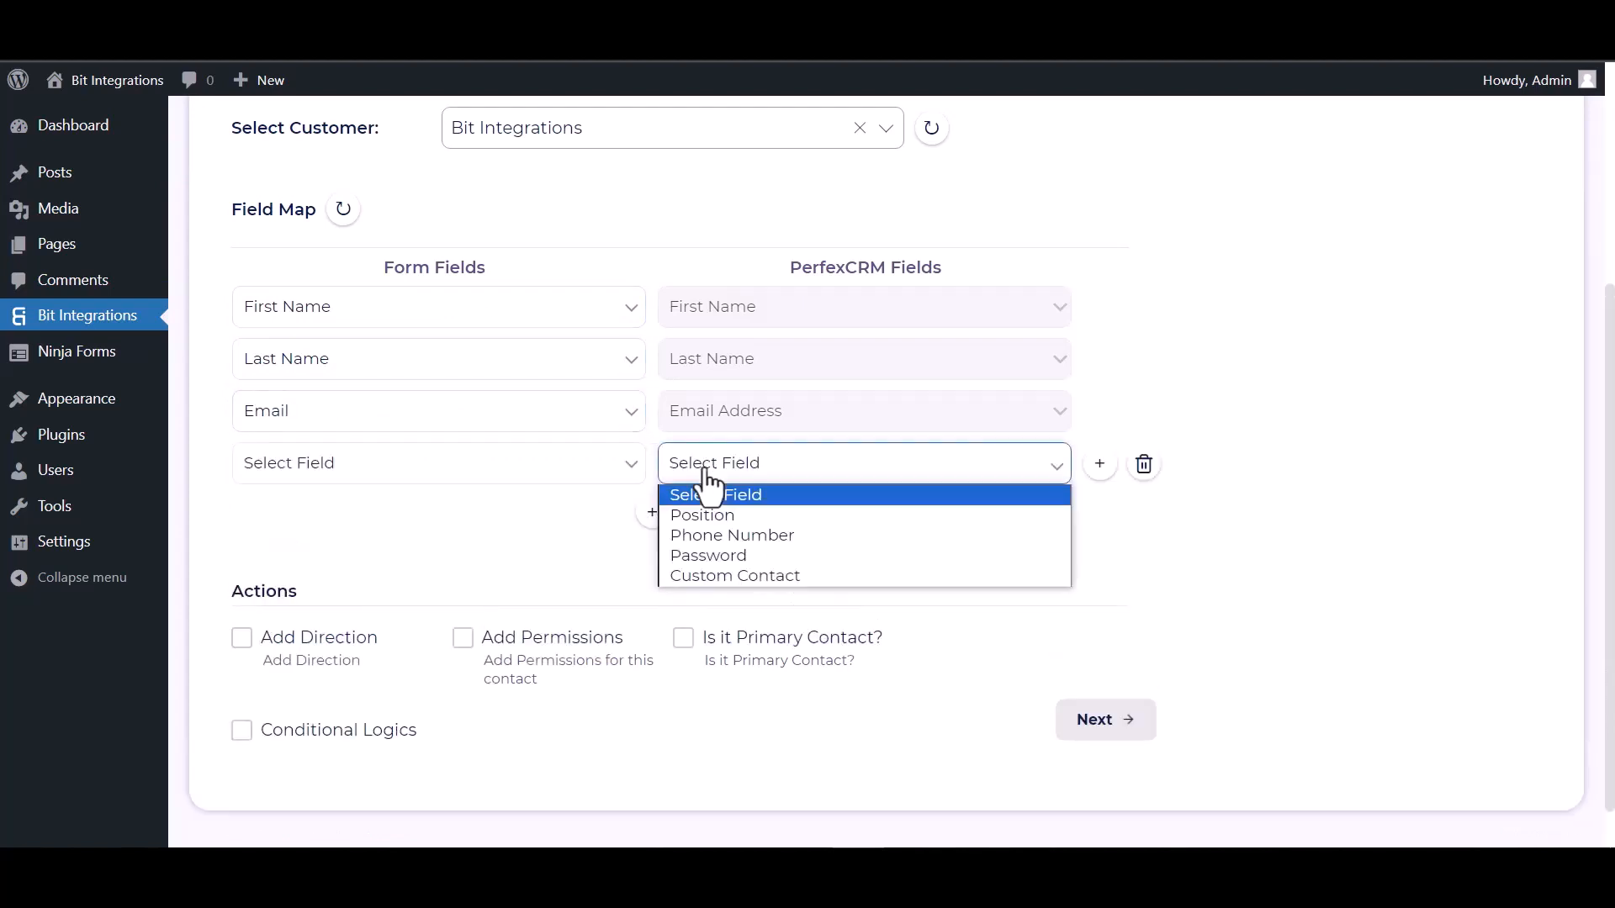
pyautogui.click(698, 535)
pyautogui.click(572, 469)
pyautogui.click(329, 594)
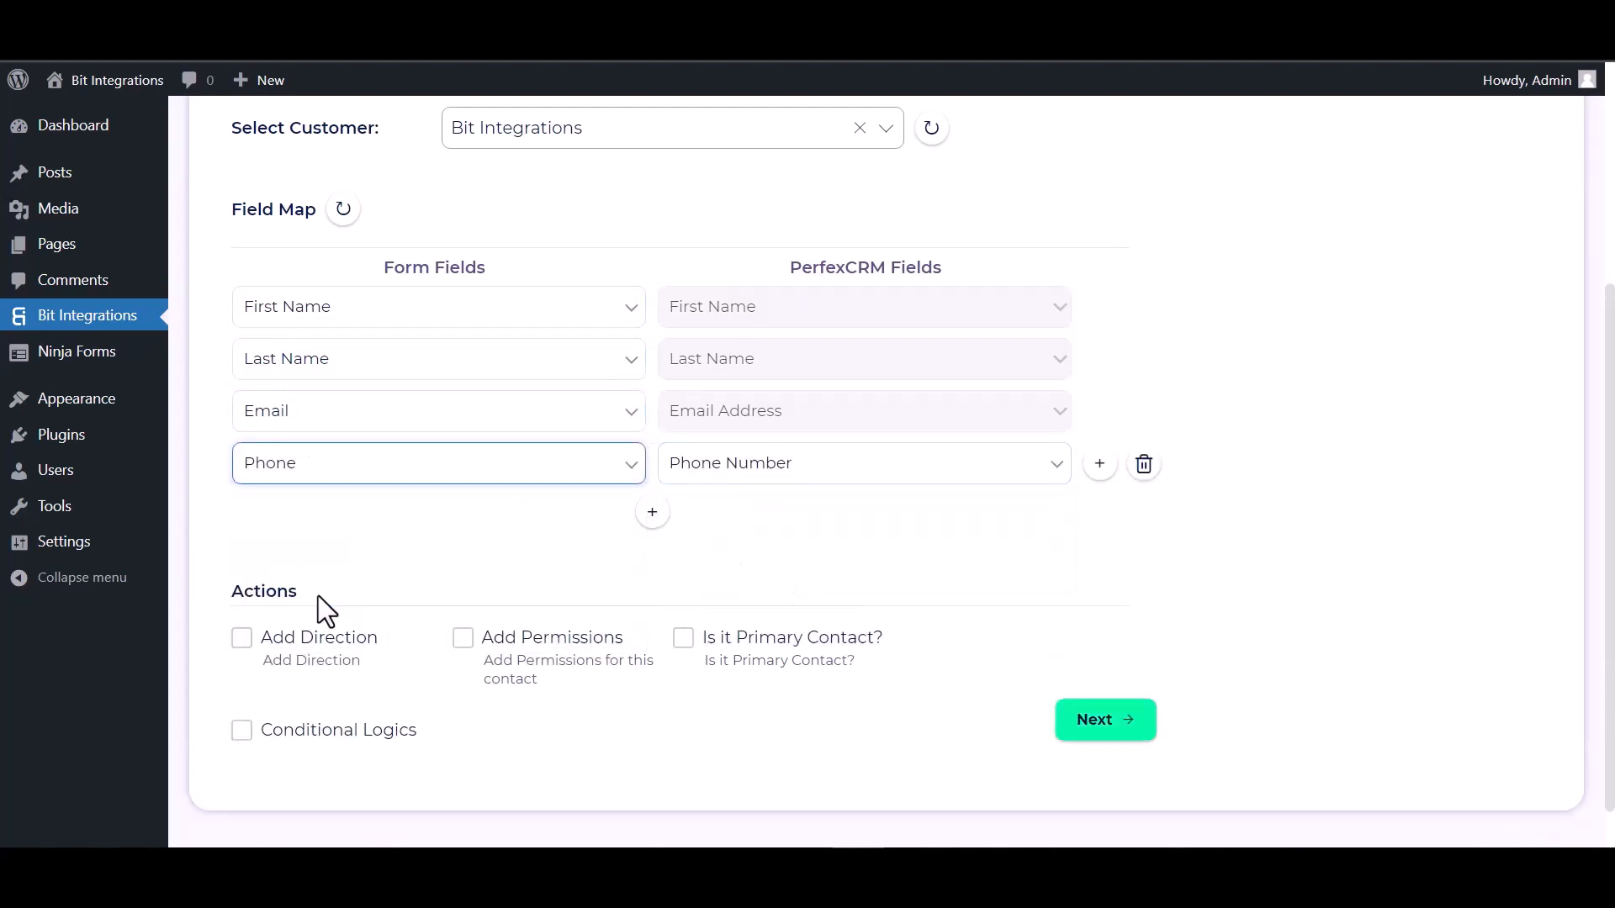
pyautogui.scroll(-2, 502, 501)
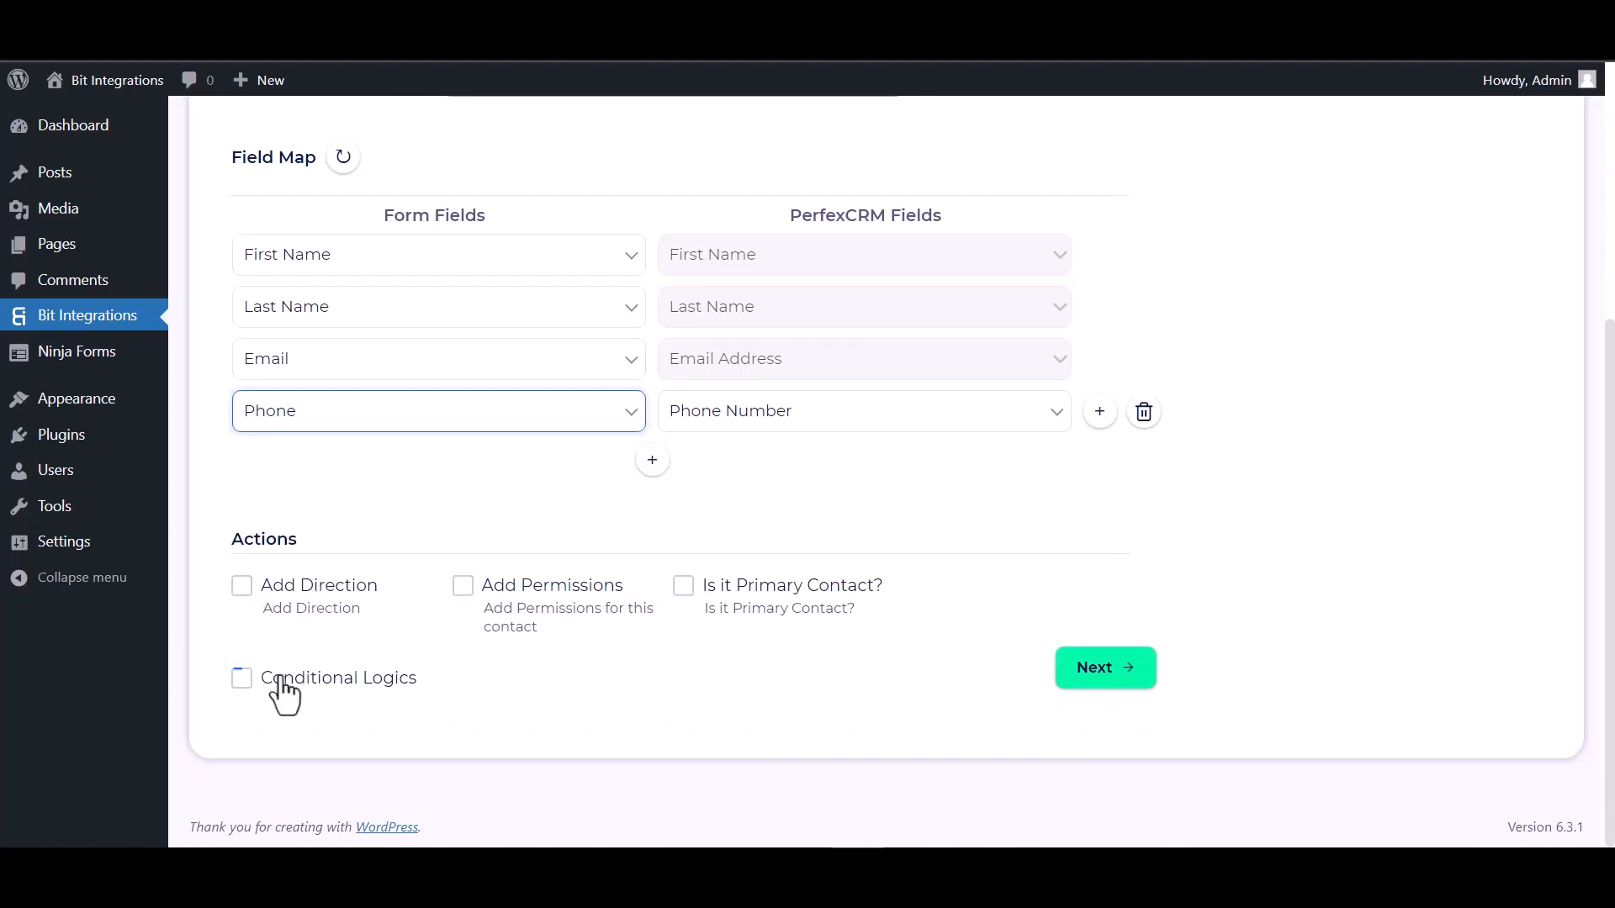
pyautogui.click(243, 678)
pyautogui.scroll(-2, 315, 619)
pyautogui.scroll(-1, 315, 618)
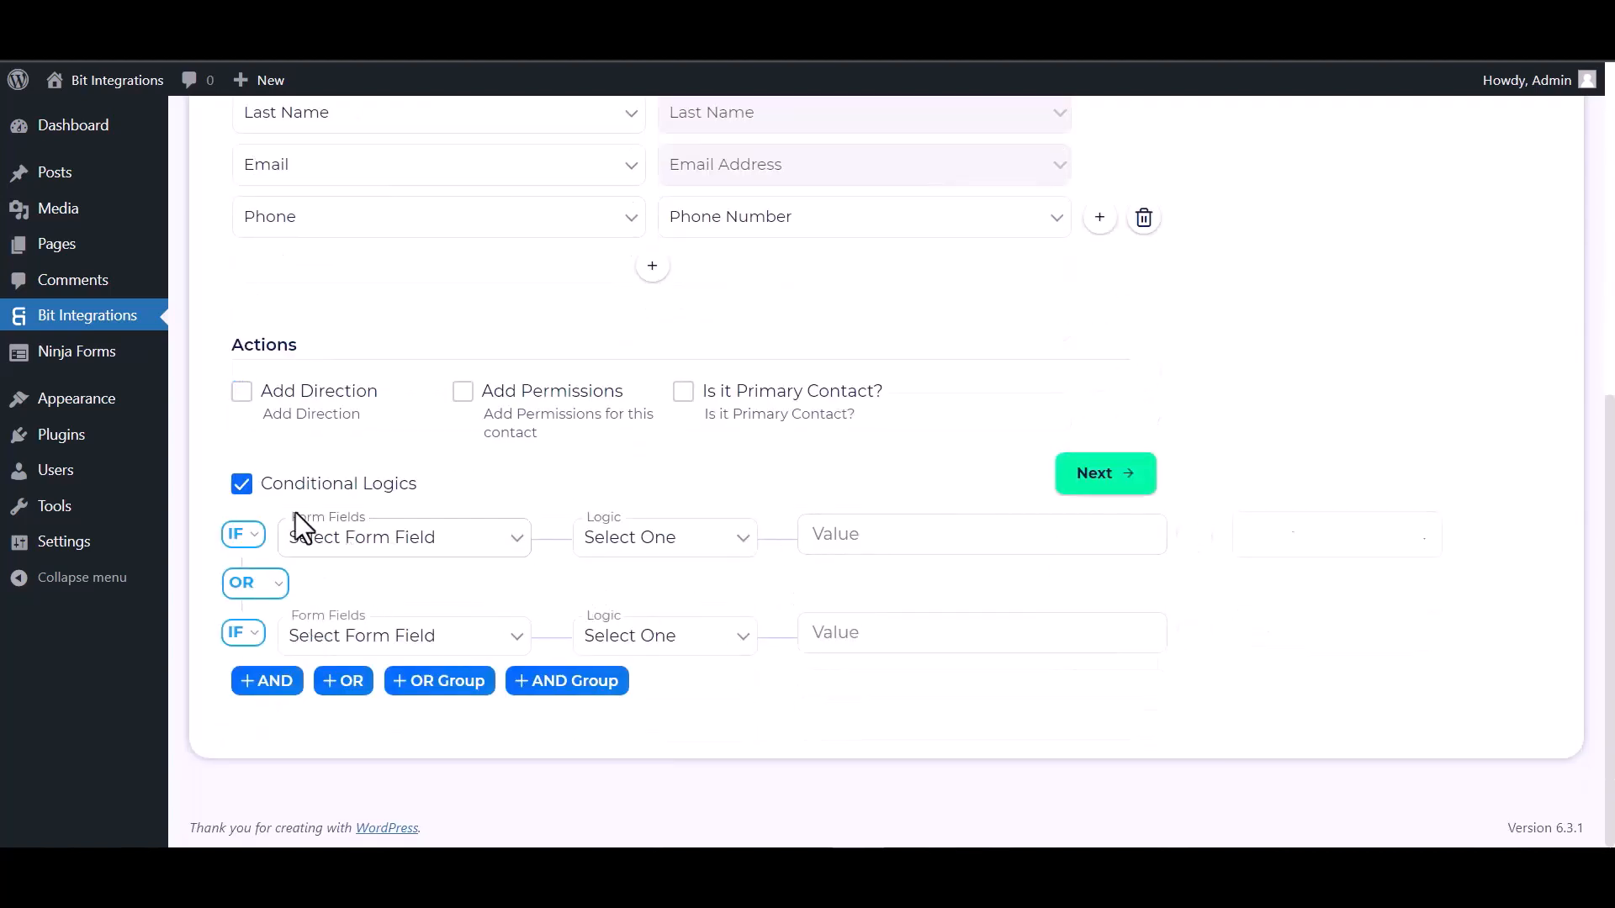
pyautogui.click(249, 493)
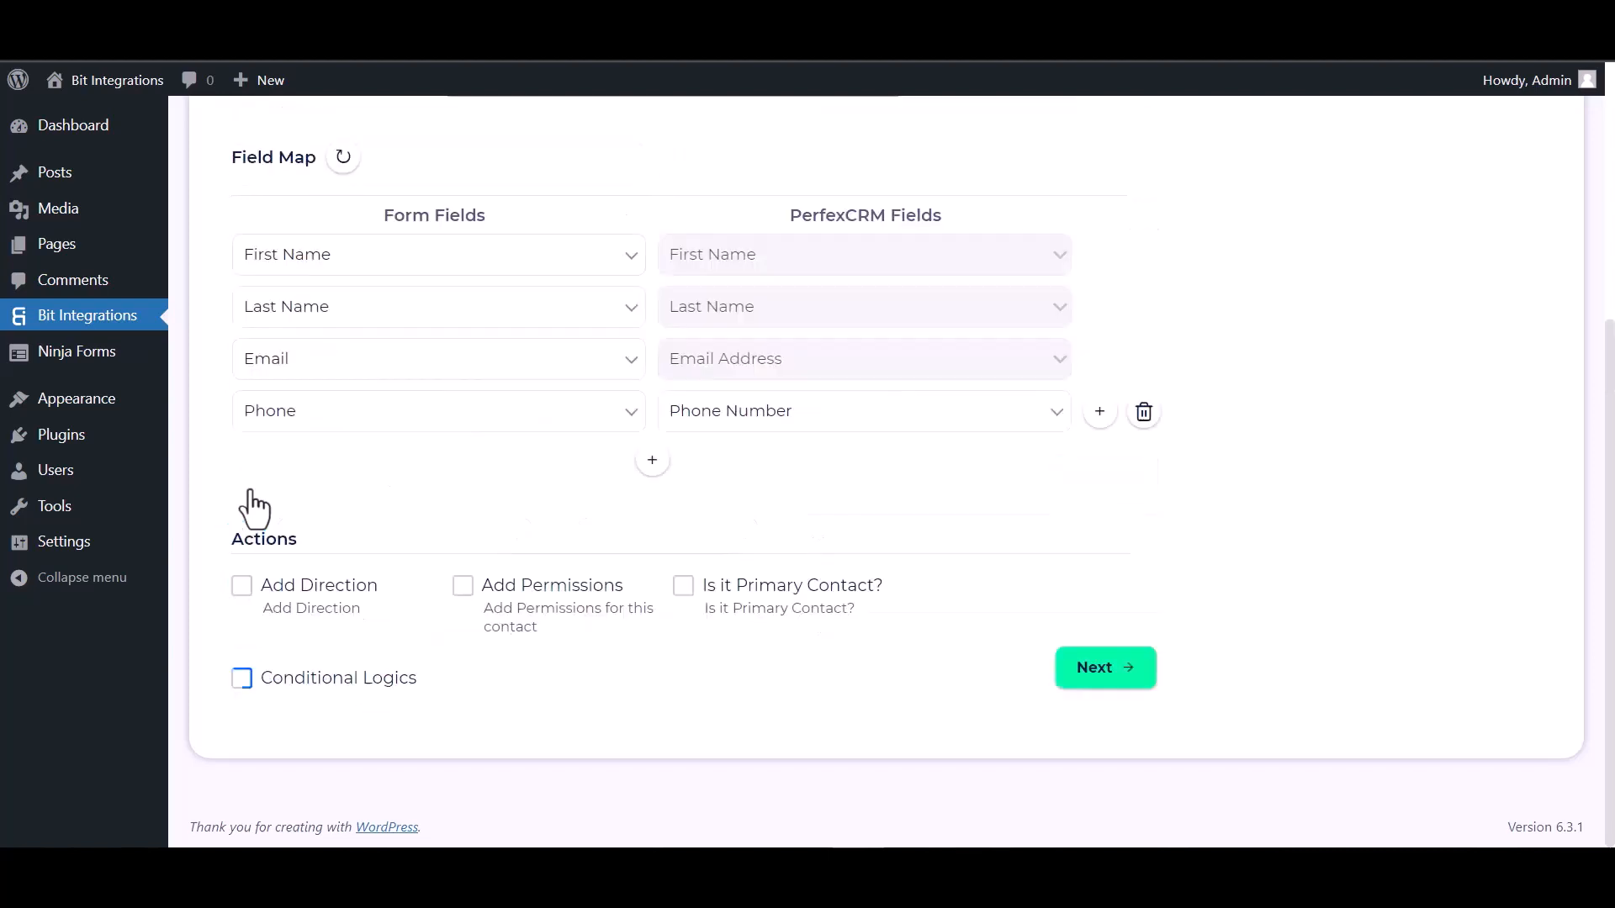
# - Proceed to the final step and finish and save the integration
pyautogui.click(1117, 673)
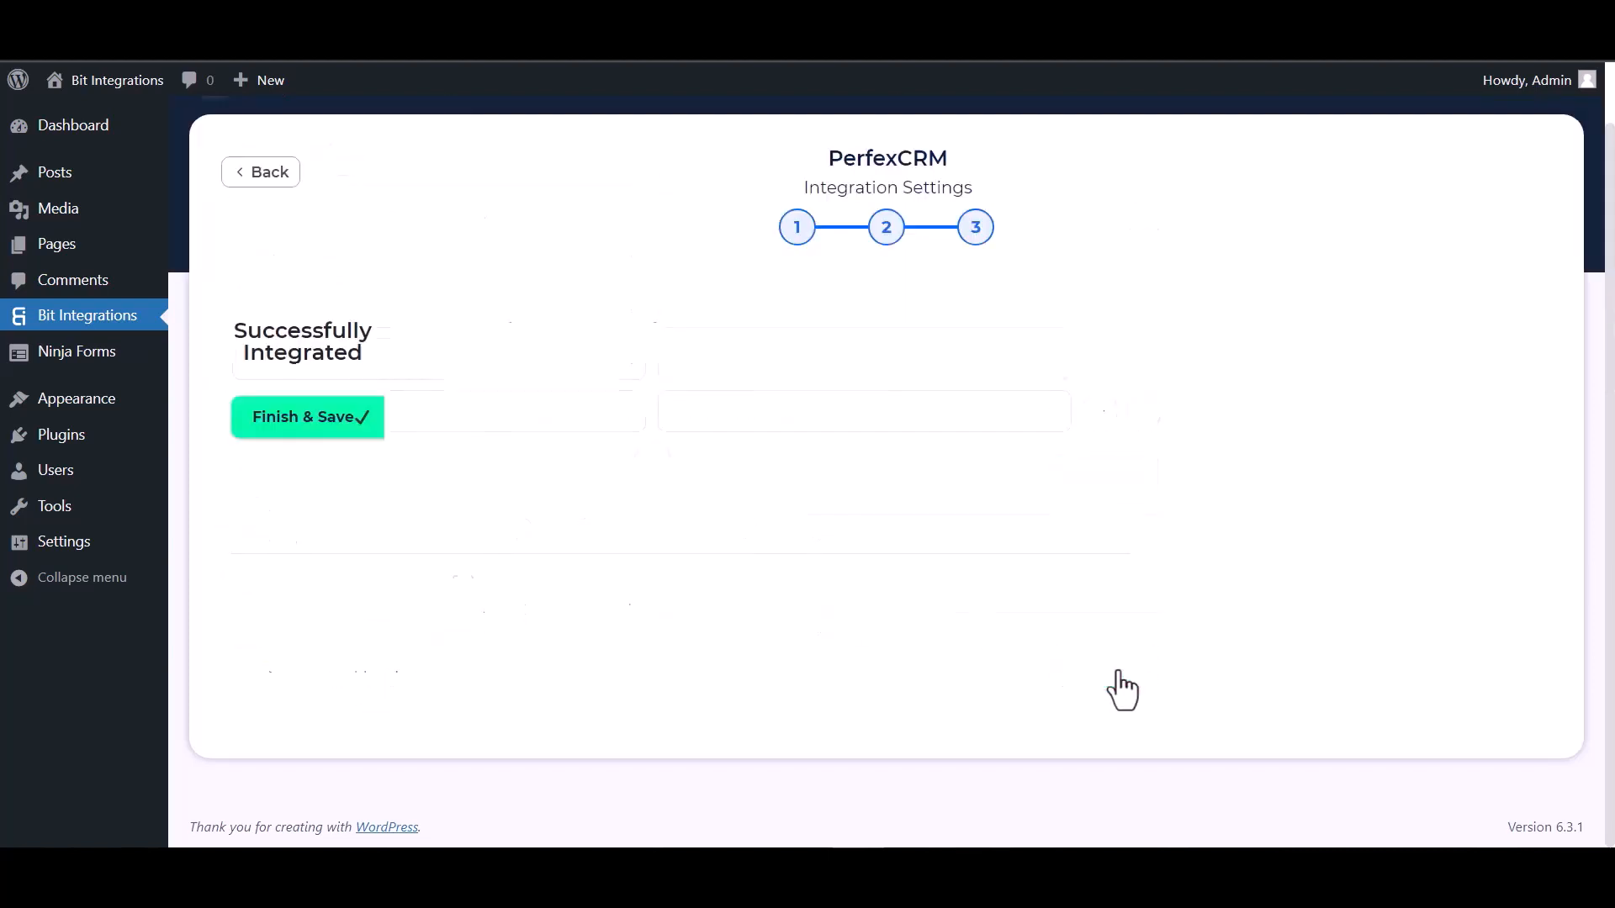
pyautogui.click(888, 410)
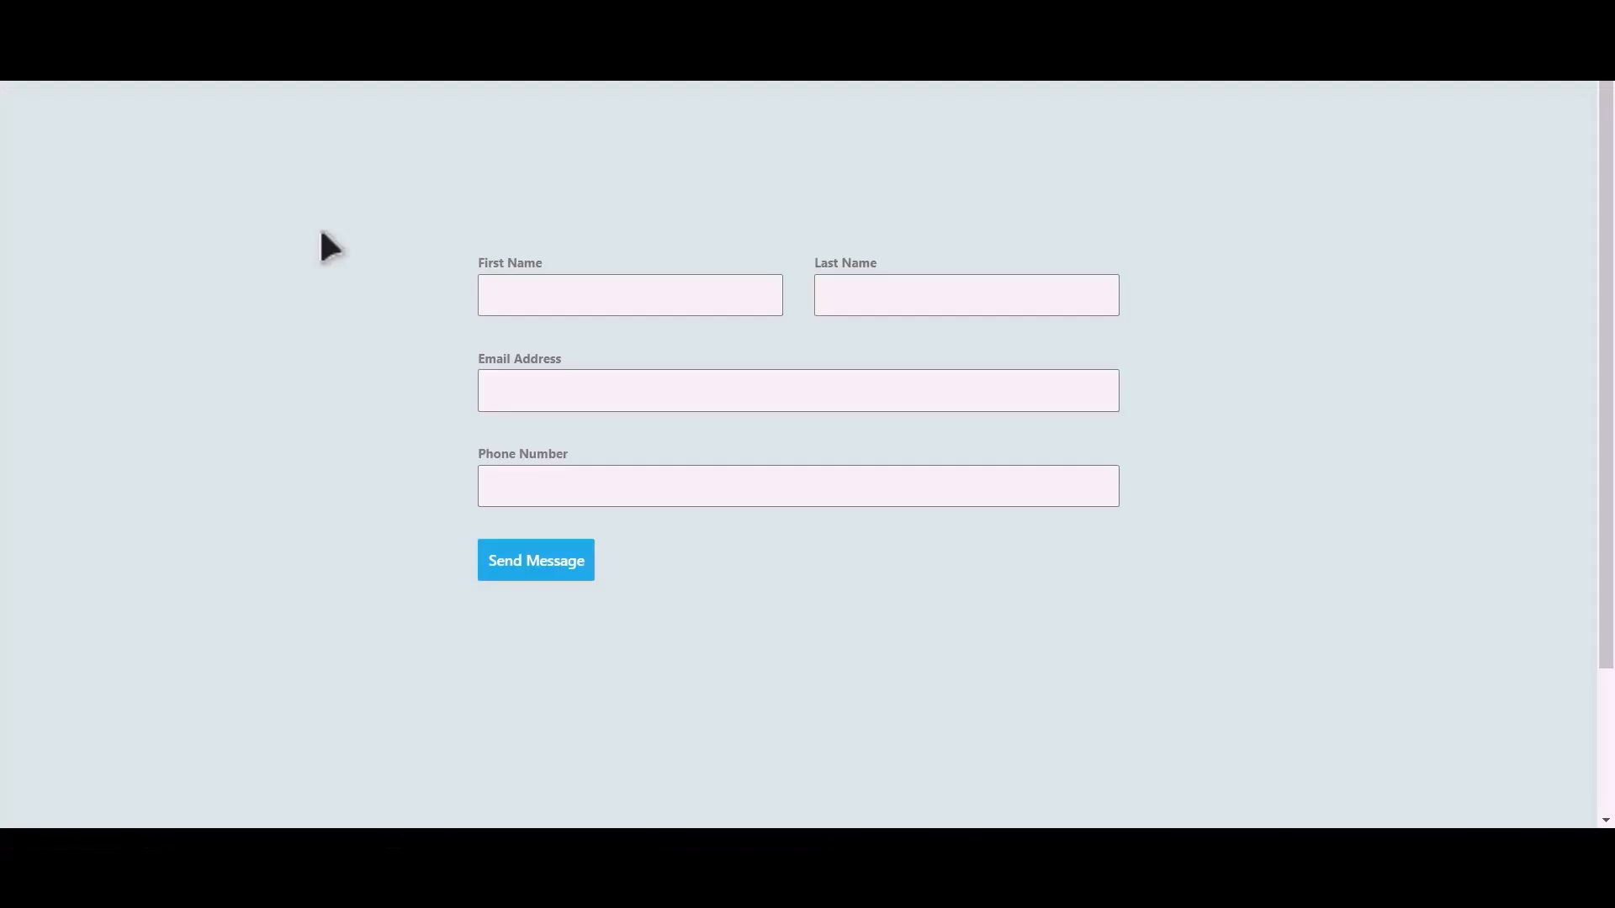
# - Fill the test form with first name Bit, last name Integrations, an e-mail address and a phone number, and send it
pyautogui.click(655, 300)
pyautogui.write('Integration')
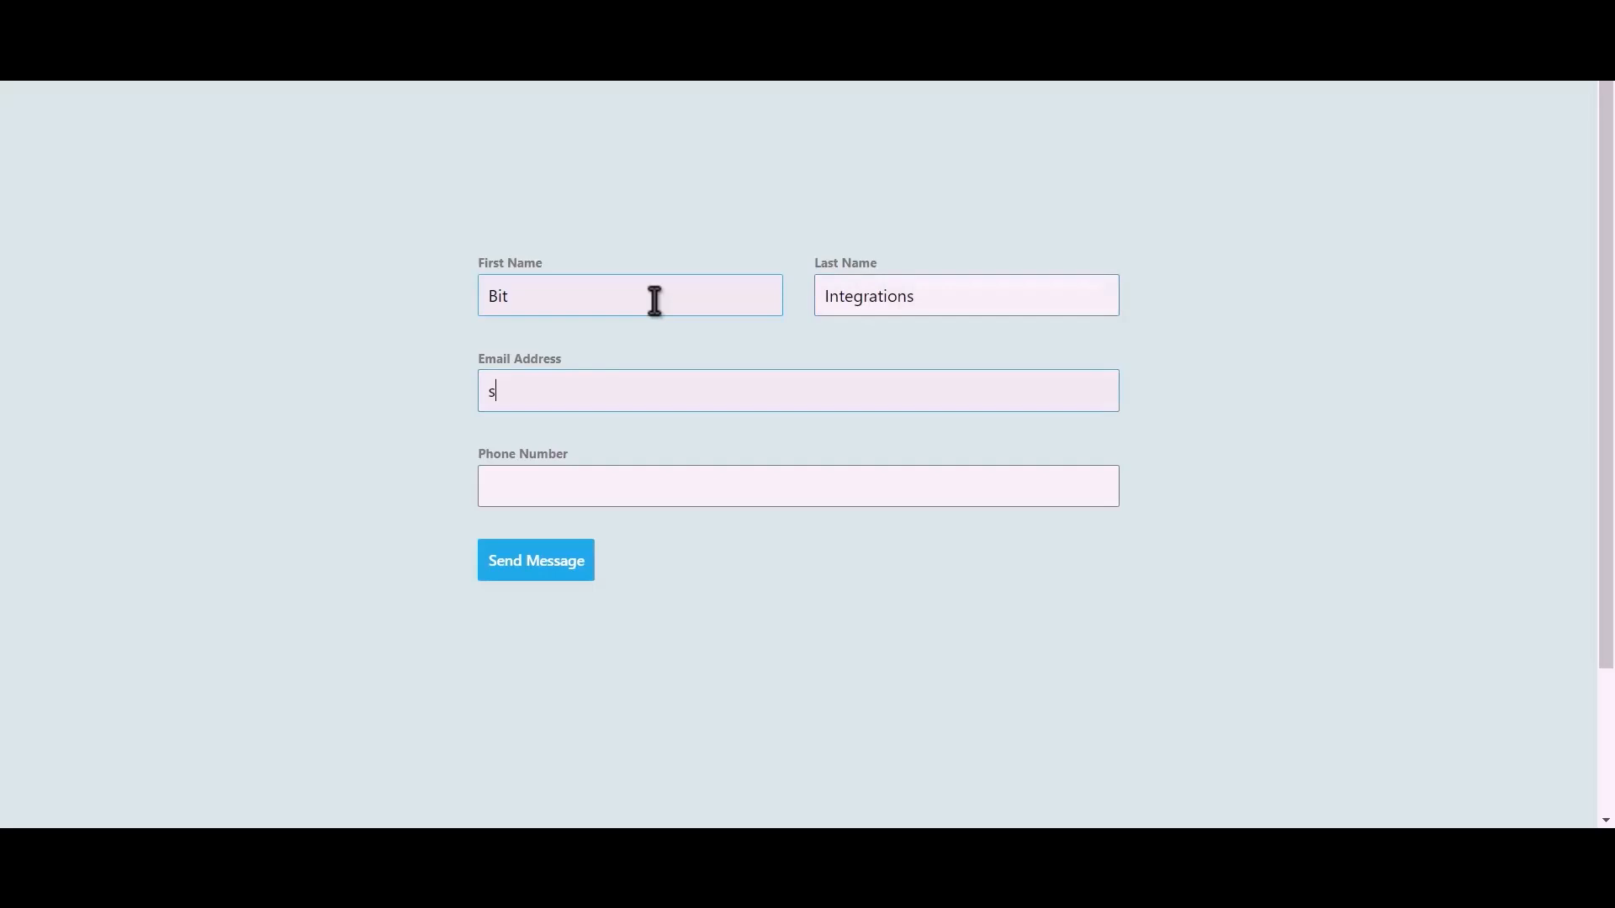
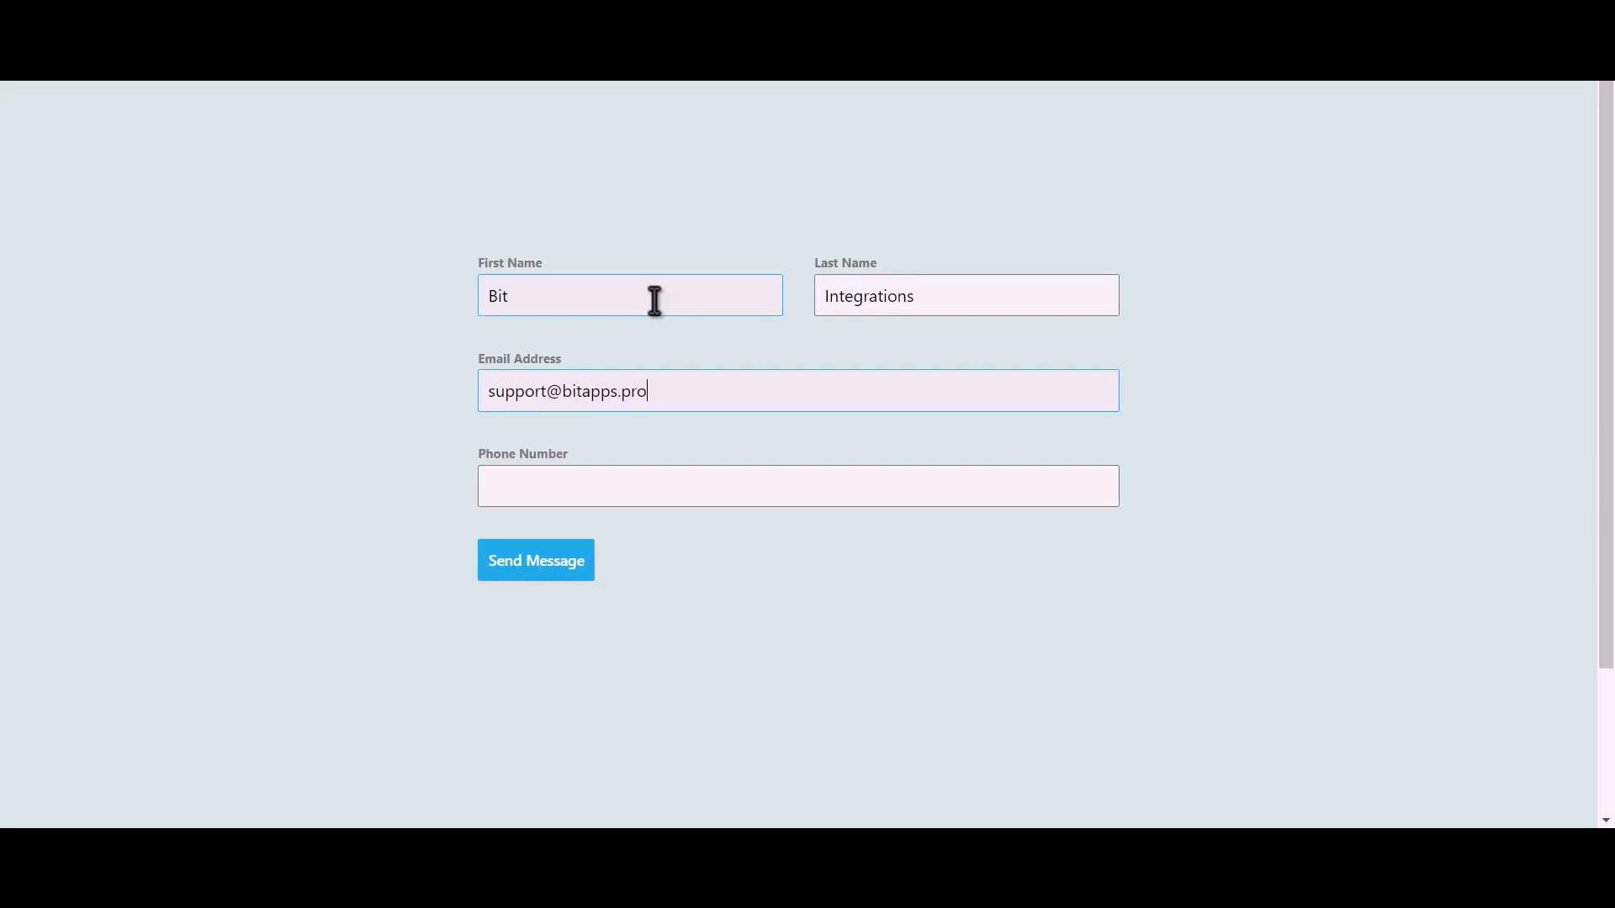
pyautogui.write('444555666')
pyautogui.click(555, 568)
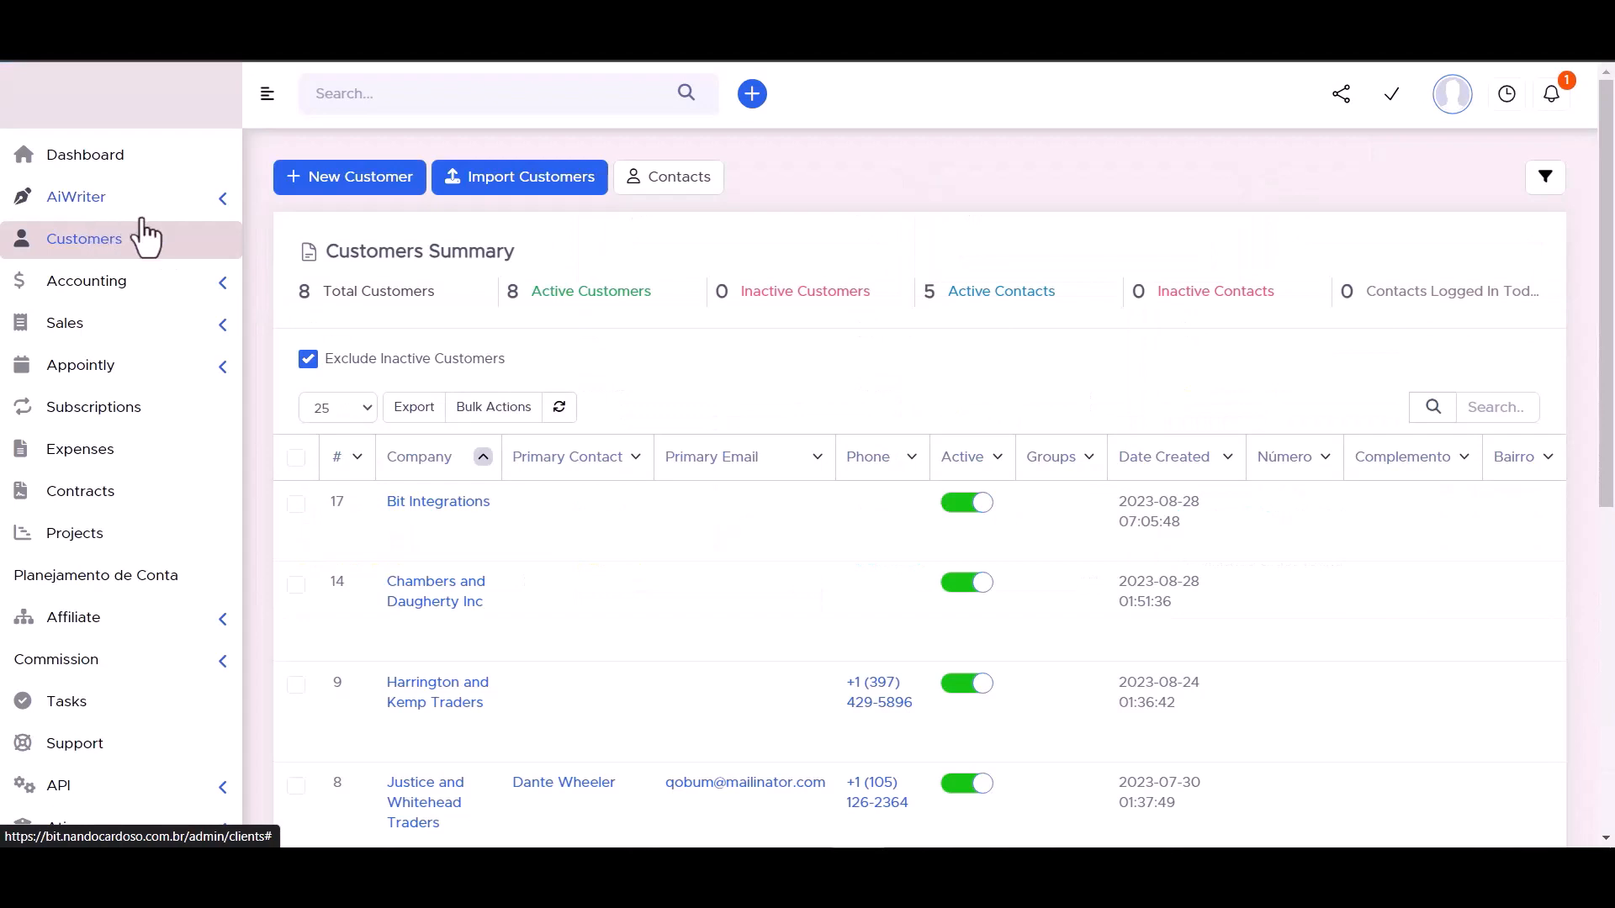
# - In PerfexCRM, open the Bit Integrations customer's contacts and inspect the new contact's details
pyautogui.moveTo(437, 516)
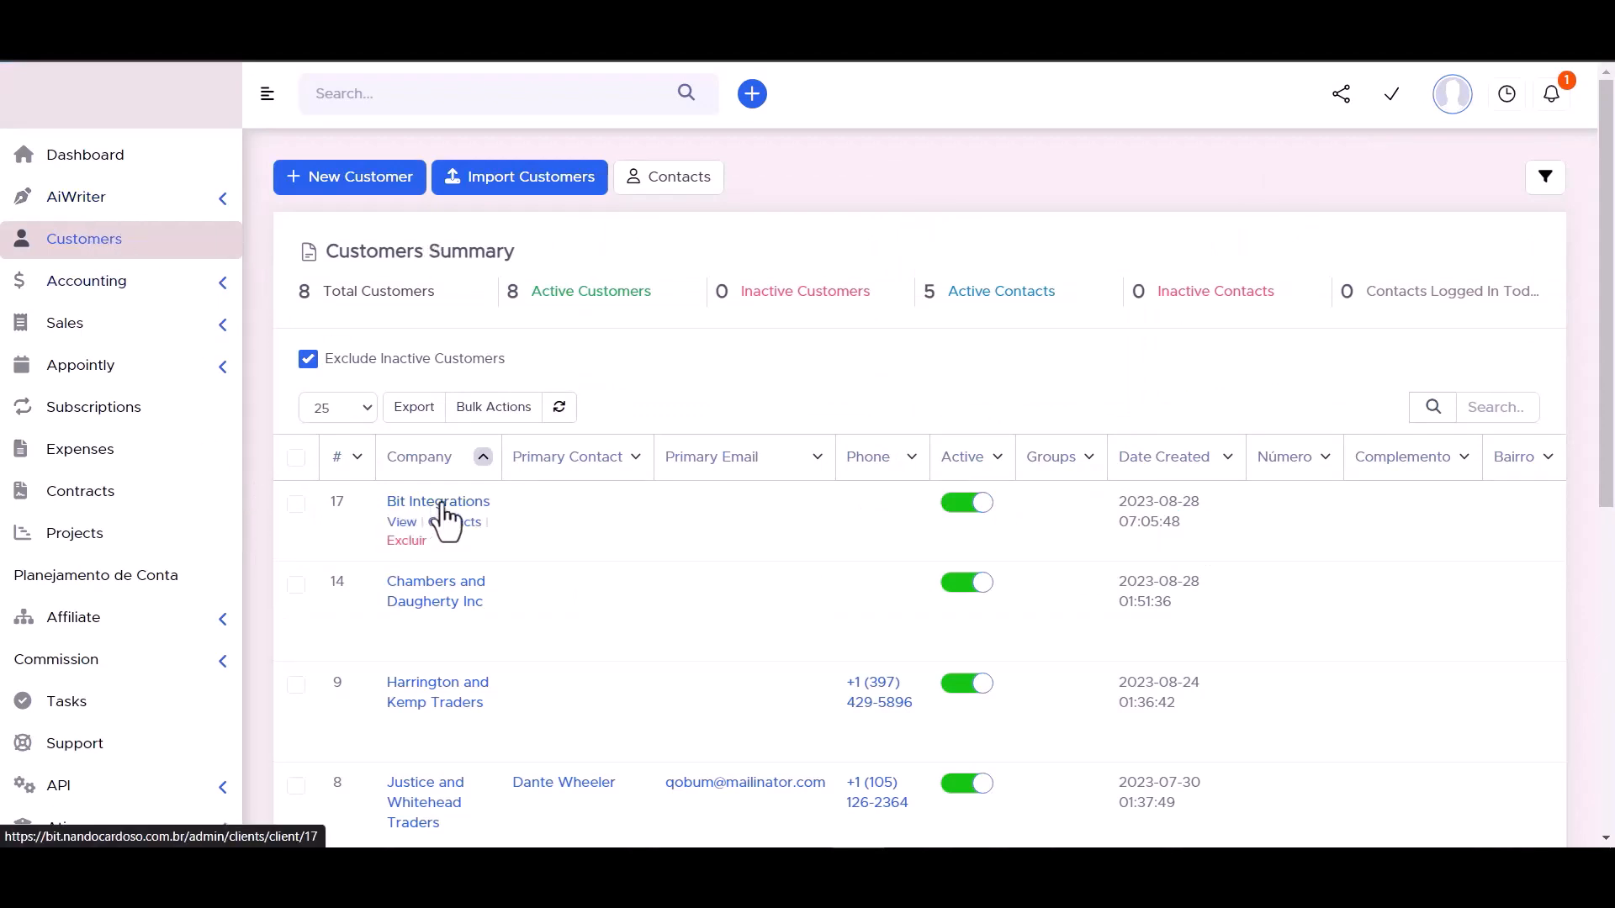
pyautogui.click(438, 503)
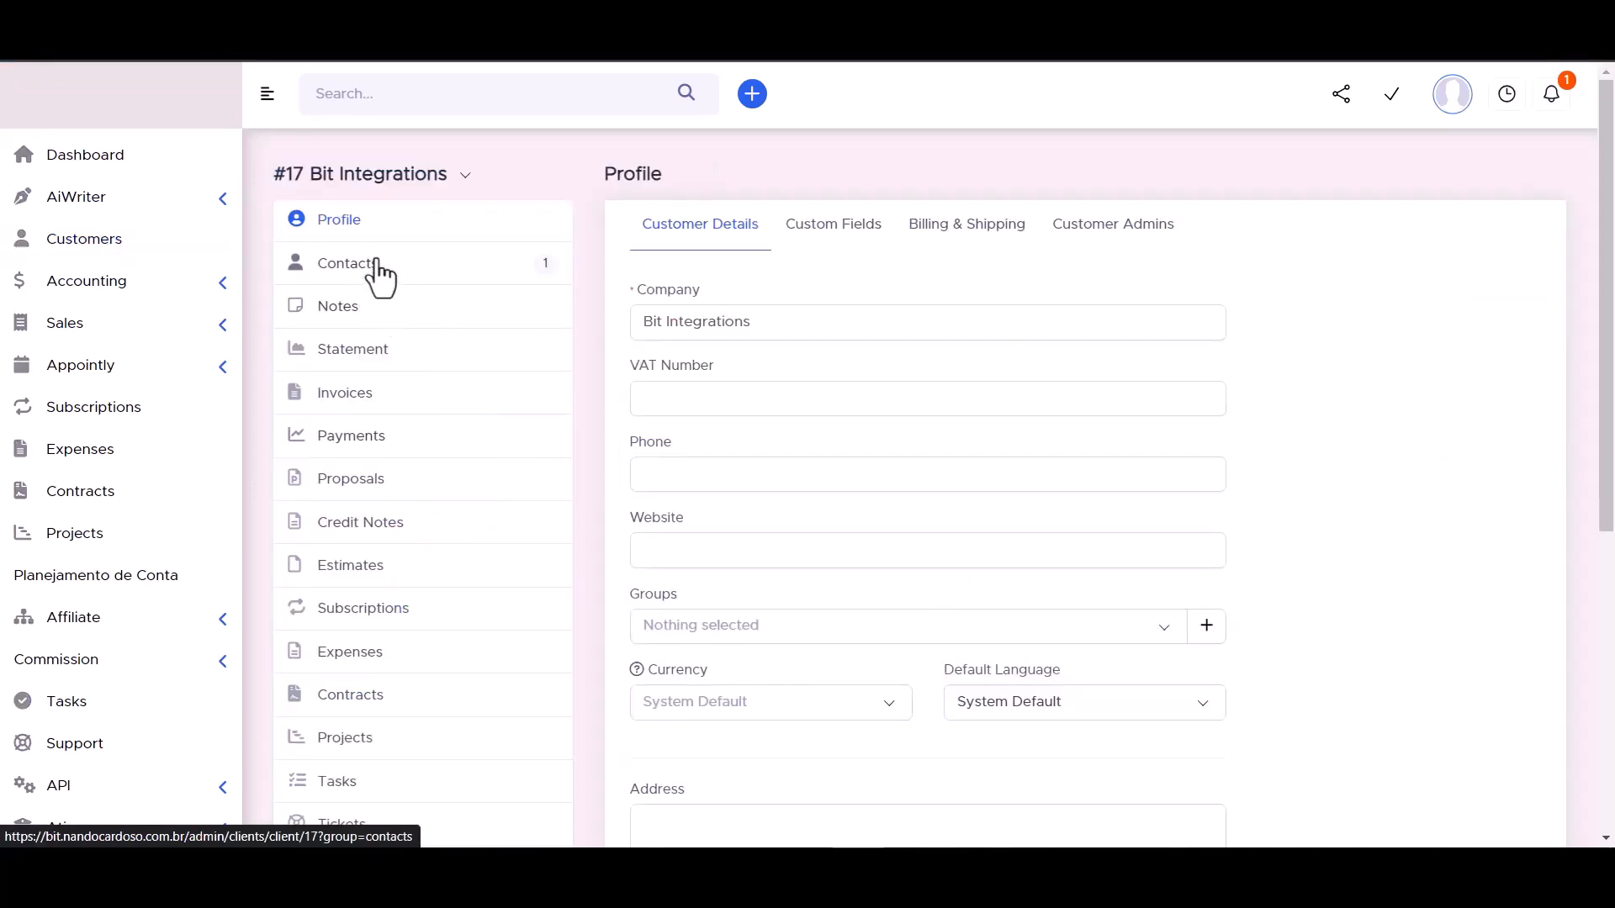
pyautogui.click(348, 268)
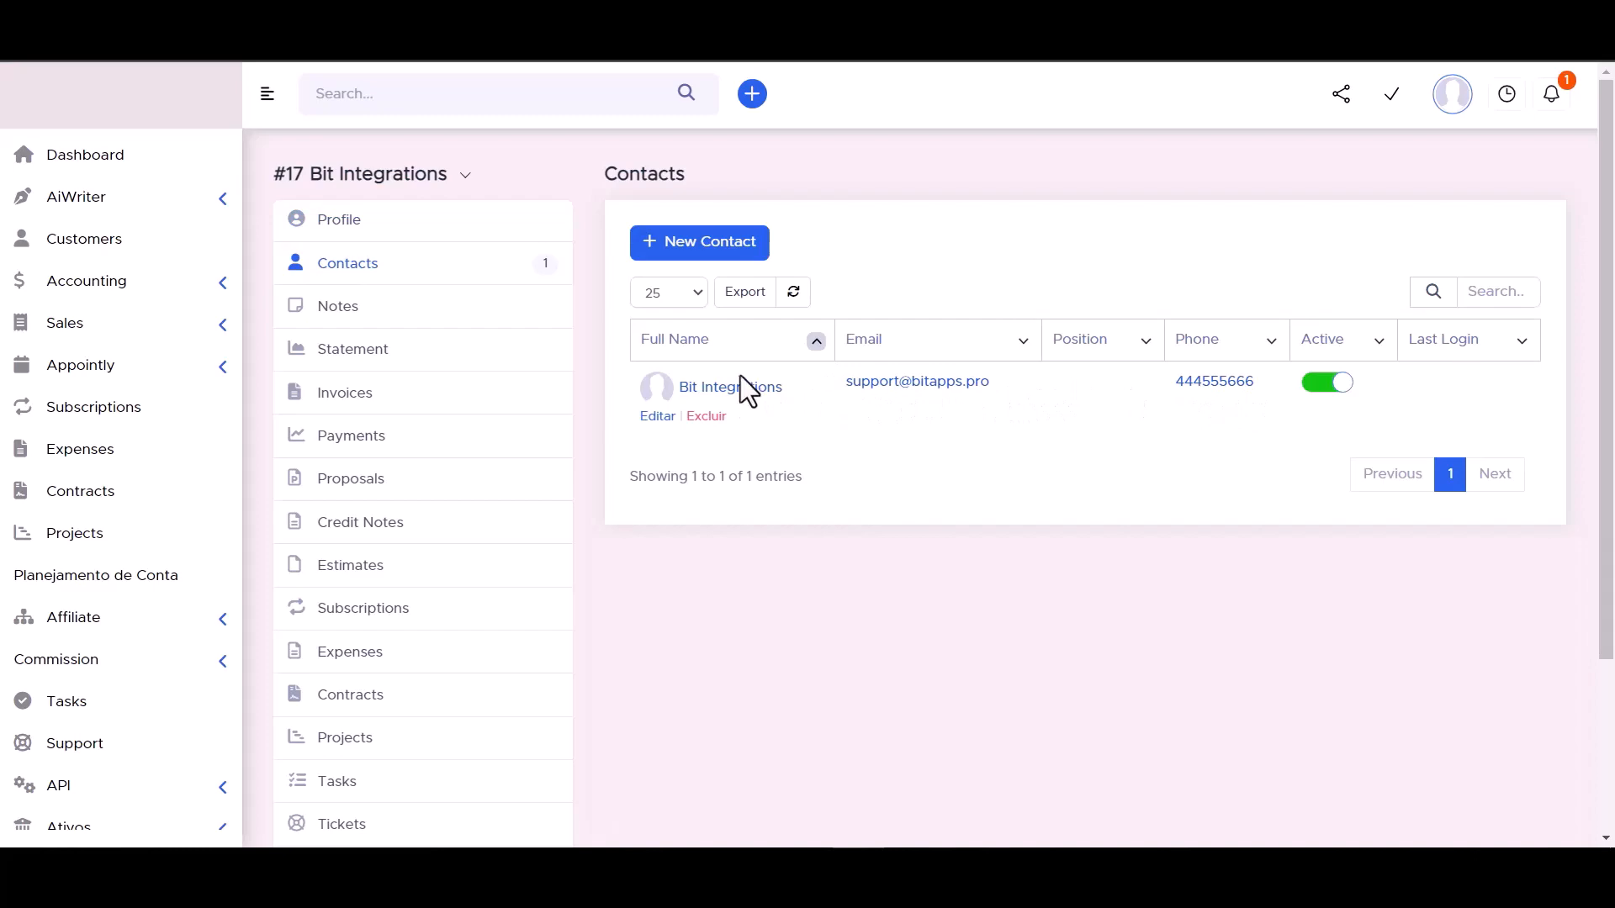
pyautogui.click(736, 404)
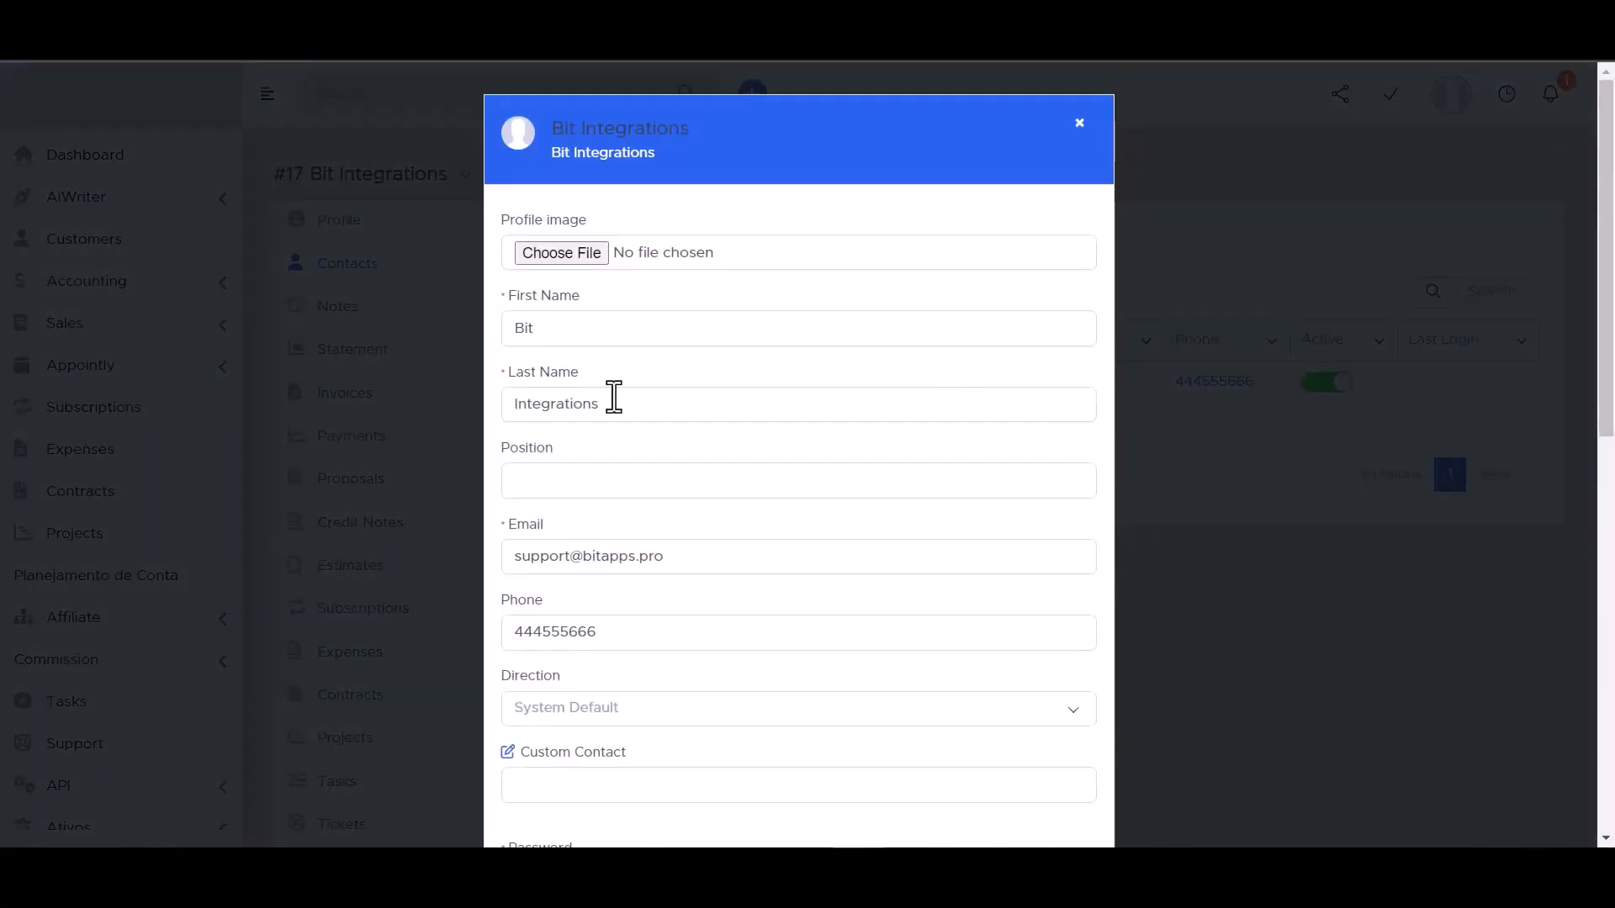
pyautogui.scroll(-3, 590, 331)
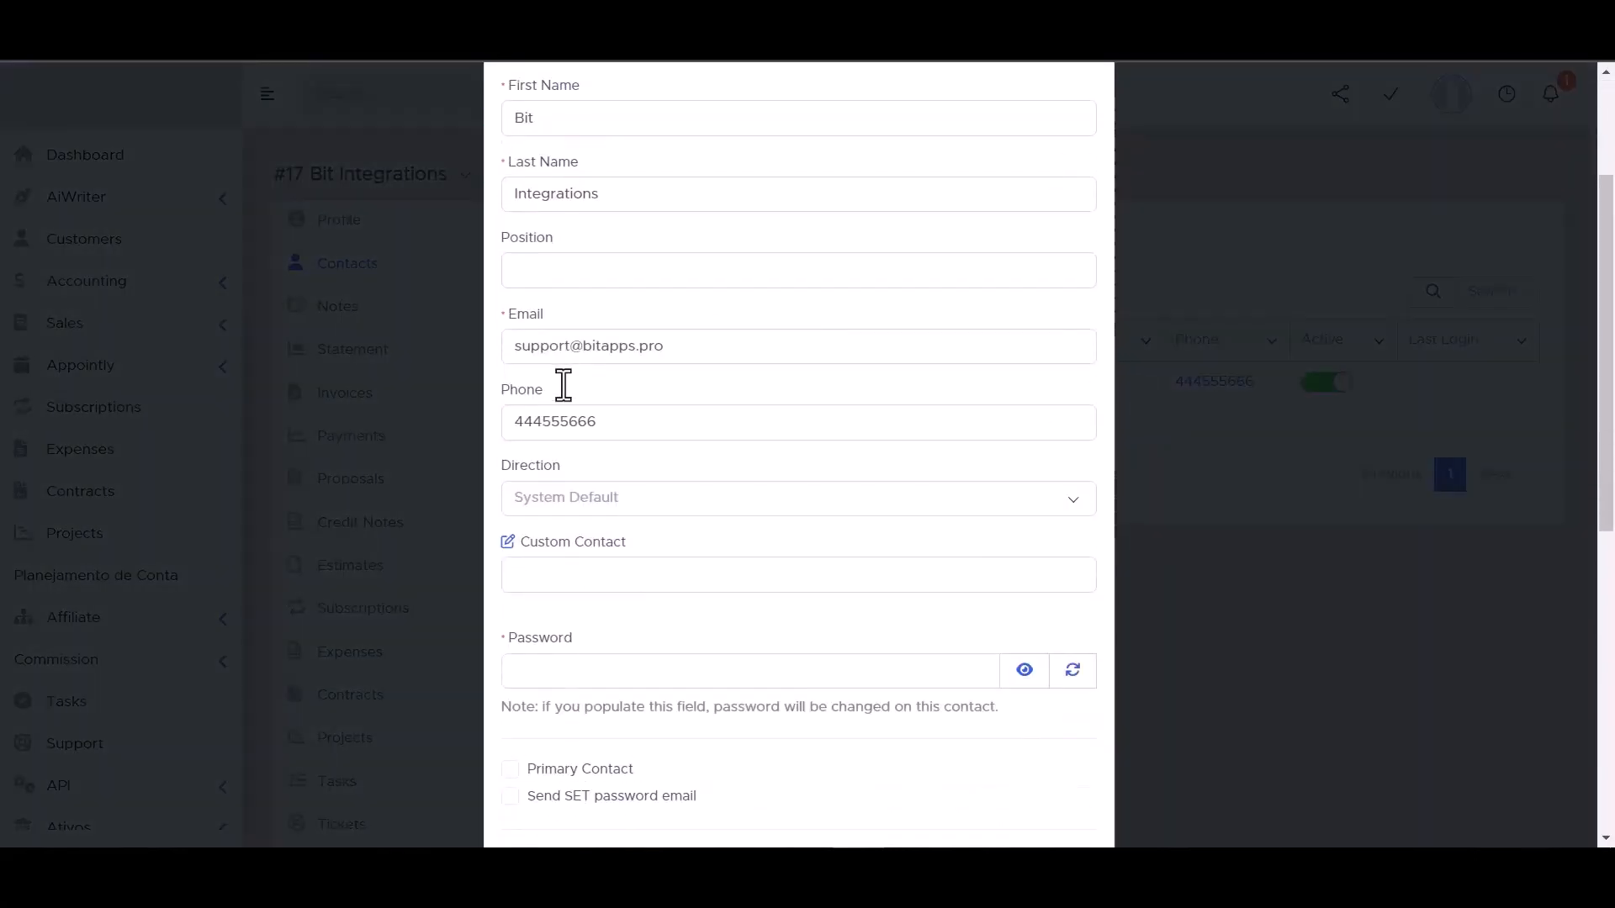